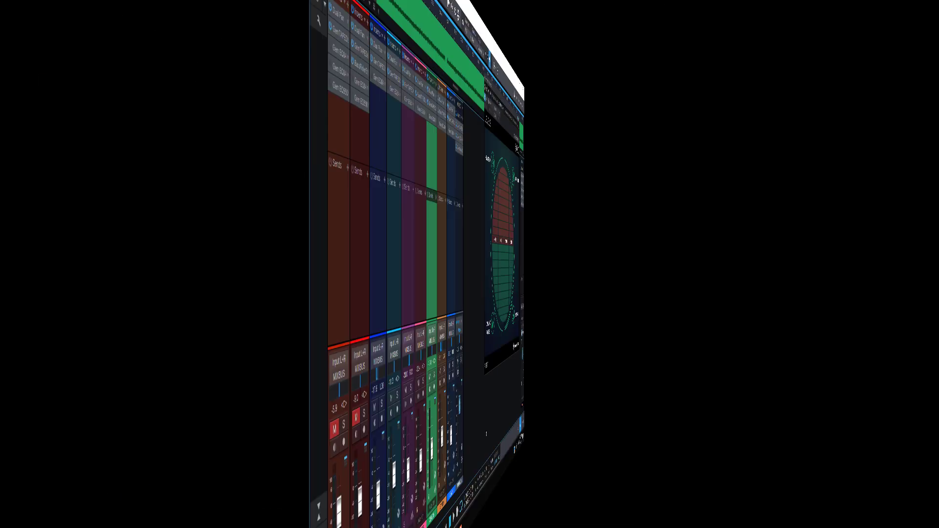
- Play the song and solo the E PIANO and ORGAN channels to hear them on their own
key(space)
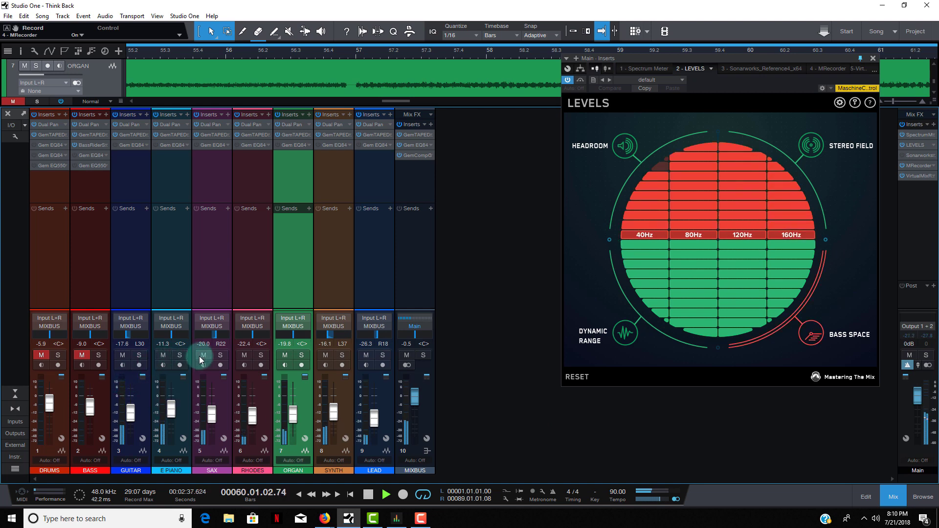
click(180, 355)
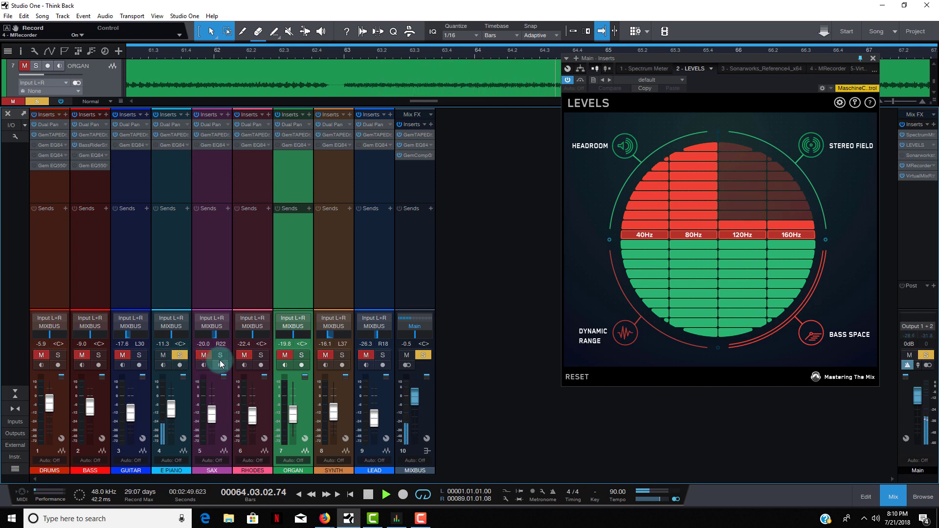
click(285, 355)
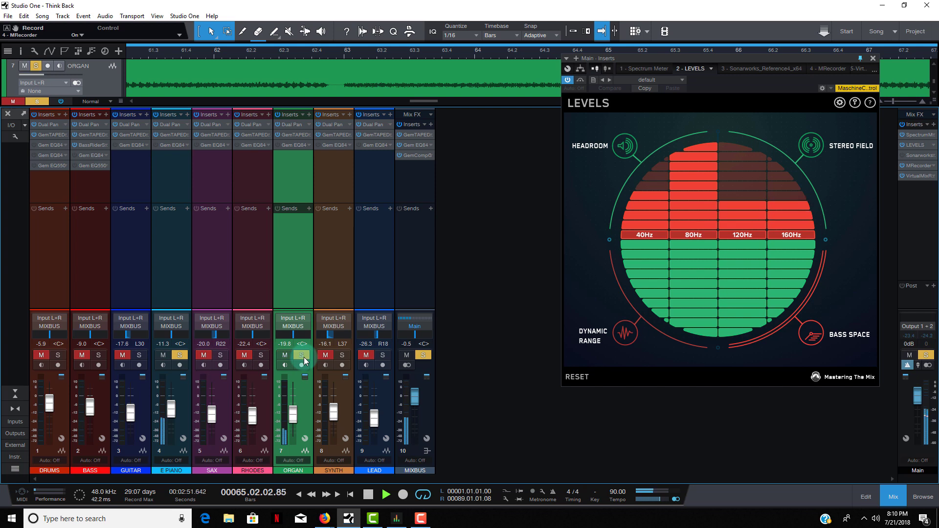
click(300, 355)
click(163, 356)
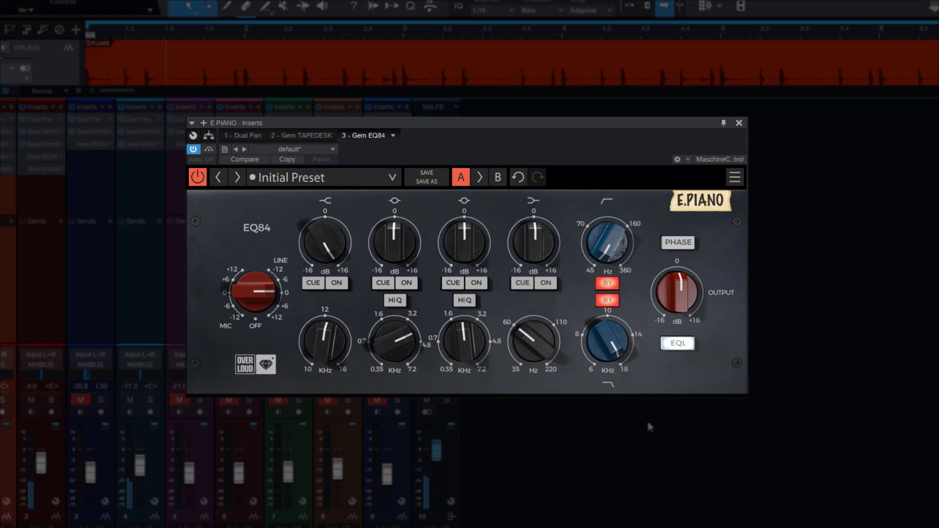
- Engage the E PIANO EQ84's high-pass filter between 160 and 360 Hz and add a low-shelf boost near 220 Hz
click(608, 283)
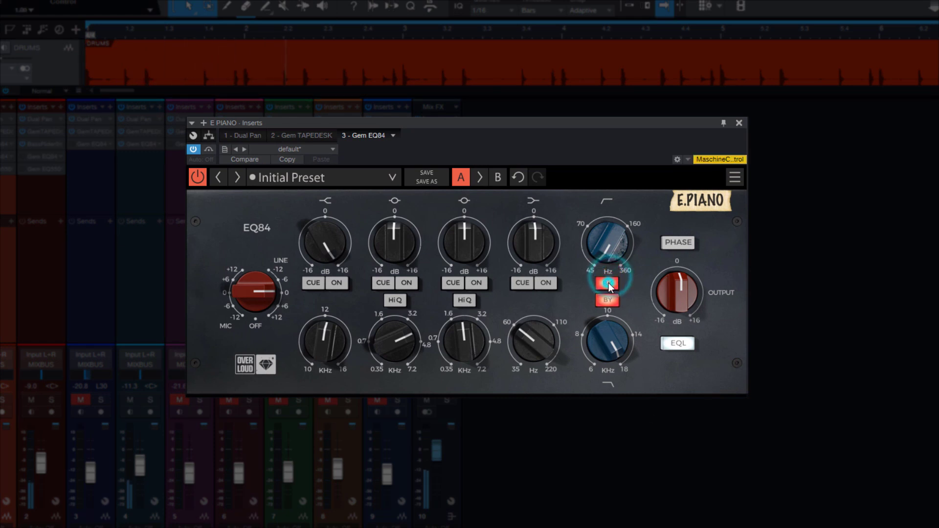
mouse_move(611, 254)
mouse_down()
mouse_move(612, 288)
mouse_move(608, 256)
mouse_up()
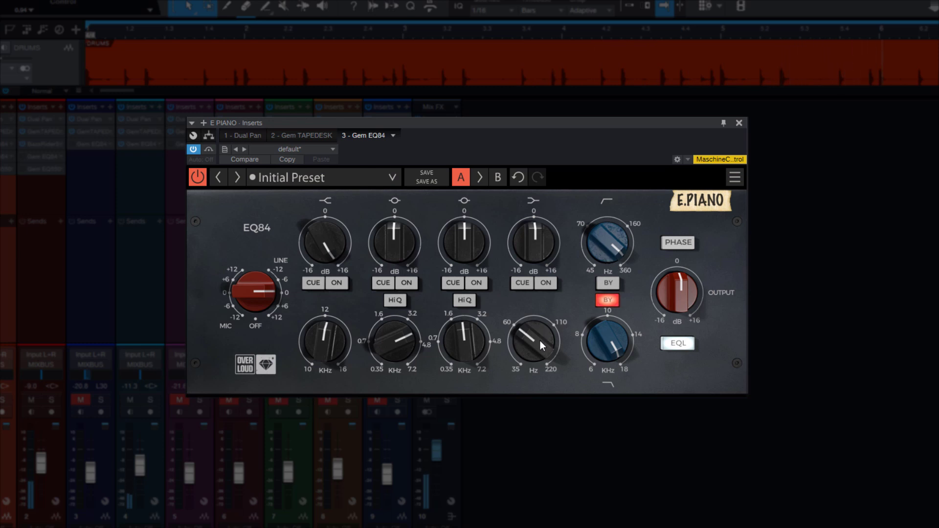
click(546, 284)
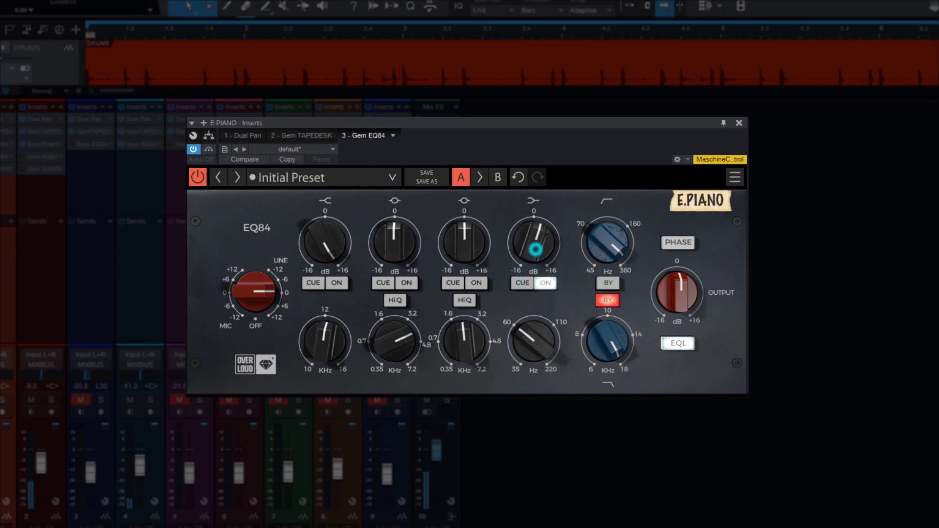
scroll(533, 264, up, 5)
drag(530, 338, 530, 279)
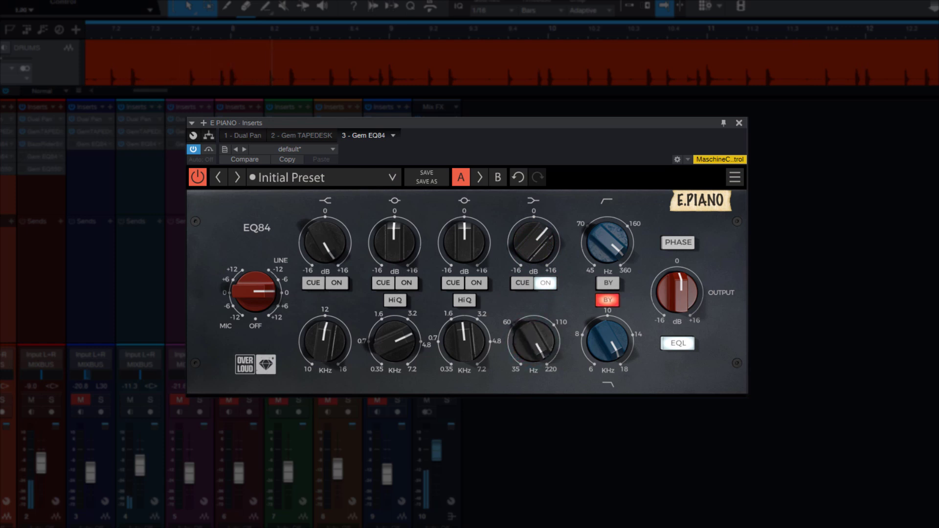
drag(537, 236, 537, 239)
- Enable the E PIANO EQ84's low-mid band and set a slight boost just below 1.6 kHz with HiQ off
drag(463, 328, 463, 347)
drag(468, 236, 468, 215)
drag(452, 332, 451, 323)
drag(459, 247, 459, 246)
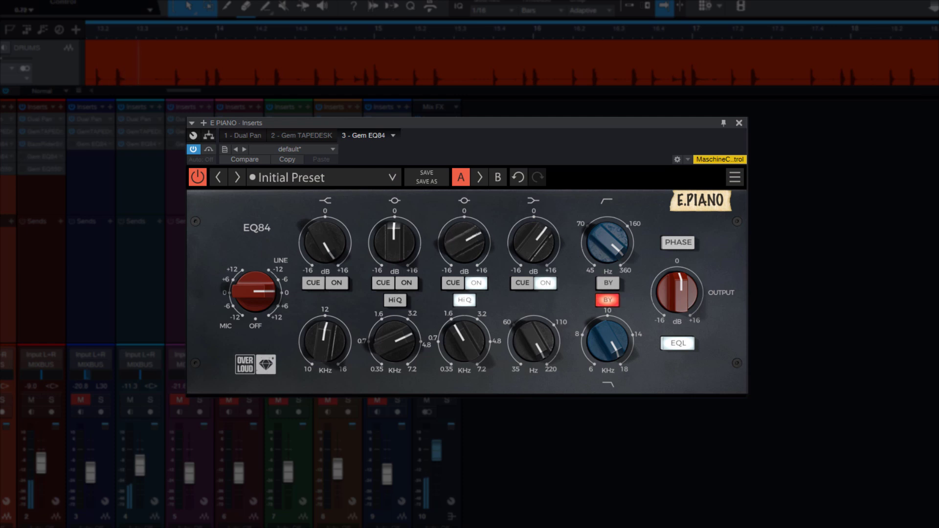
click(465, 301)
click(460, 245)
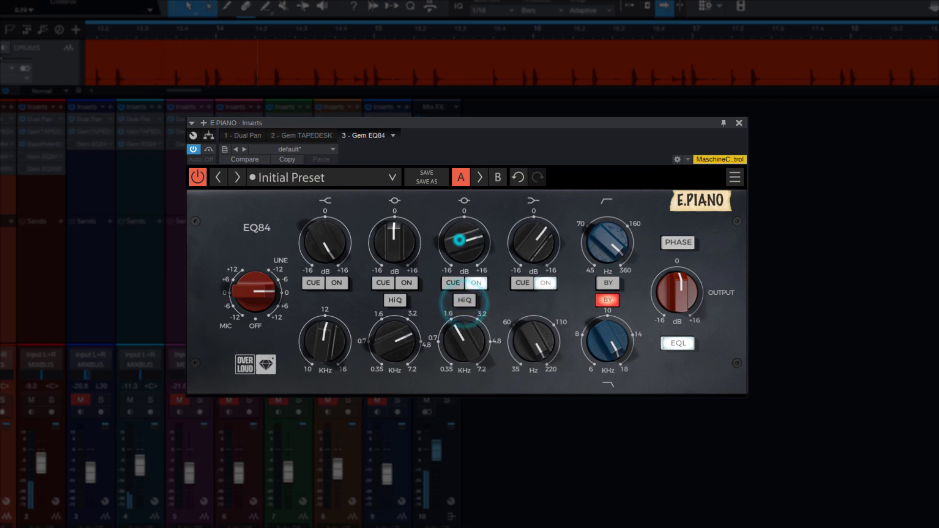
drag(460, 240, 460, 247)
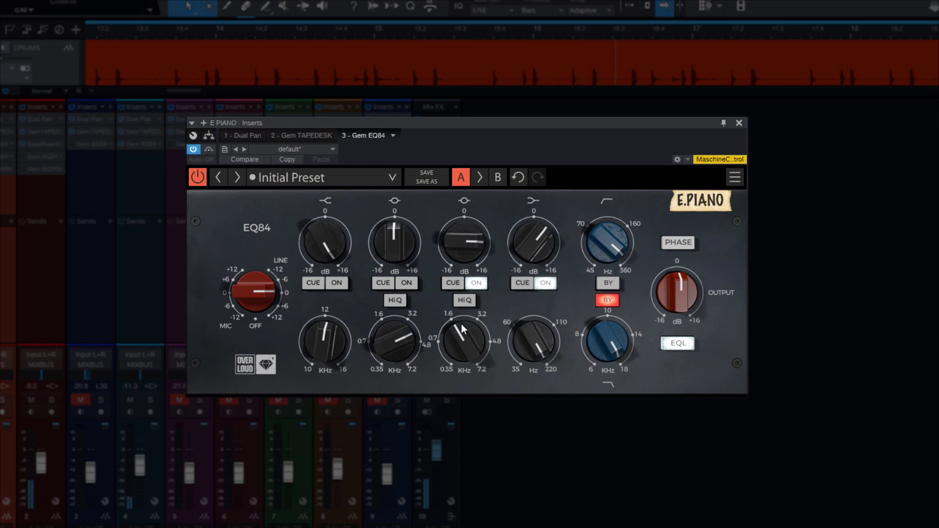
drag(462, 323, 461, 324)
drag(466, 240, 465, 250)
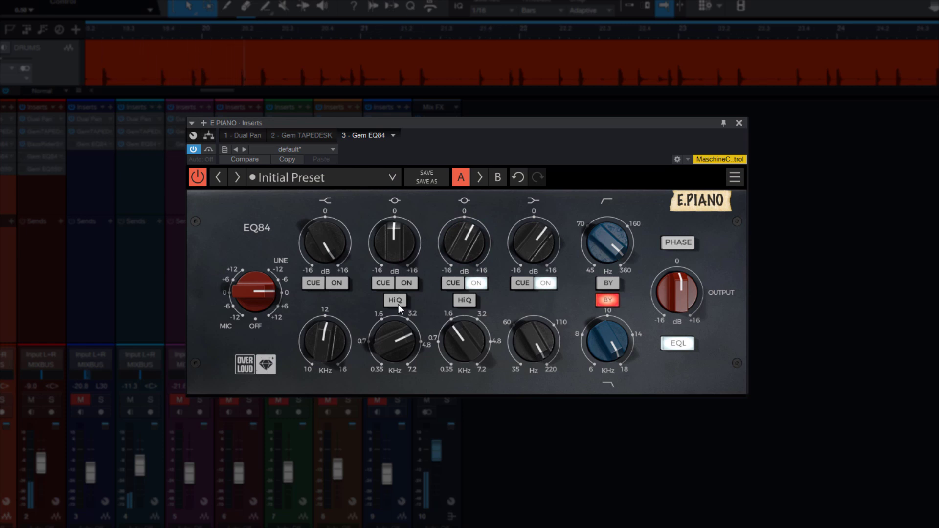
- Enable the E PIANO EQ84's high-mid band and set a slight boost just above 3.2 kHz
click(405, 283)
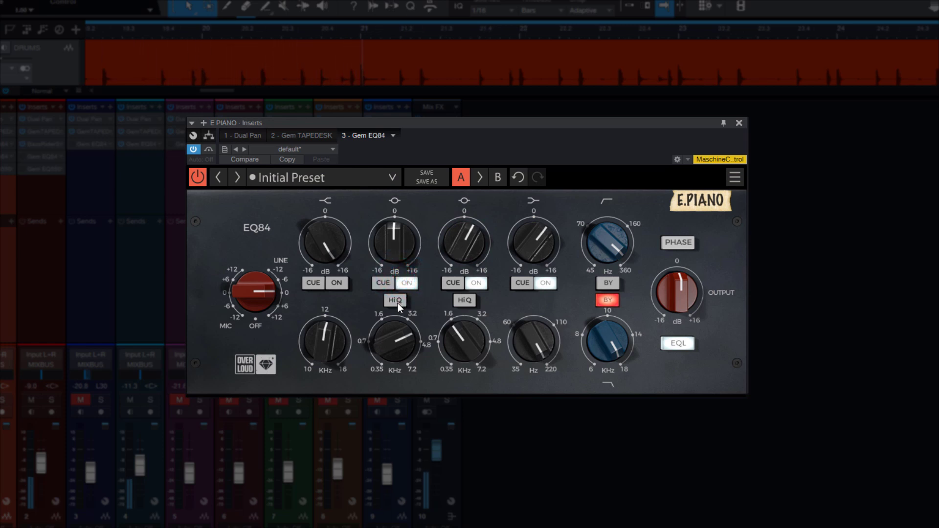
drag(395, 240, 394, 220)
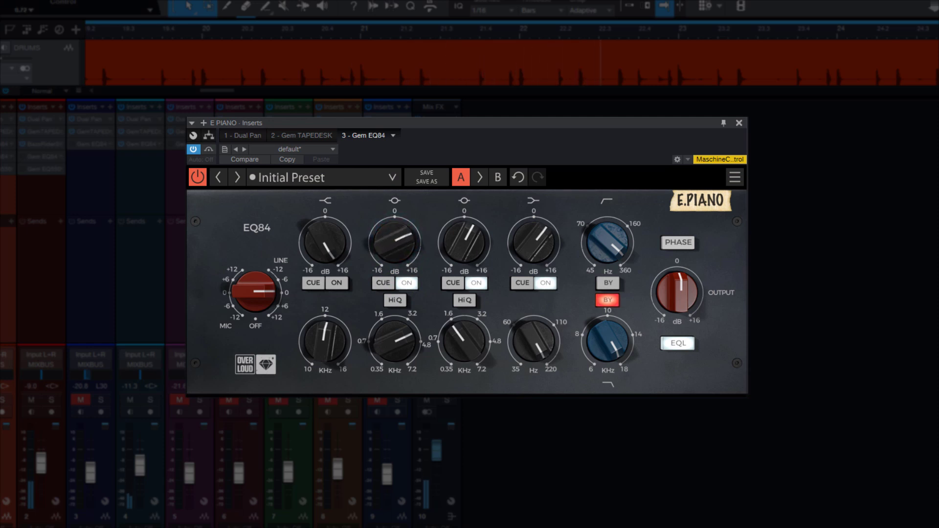
drag(386, 343, 386, 351)
drag(391, 234, 390, 243)
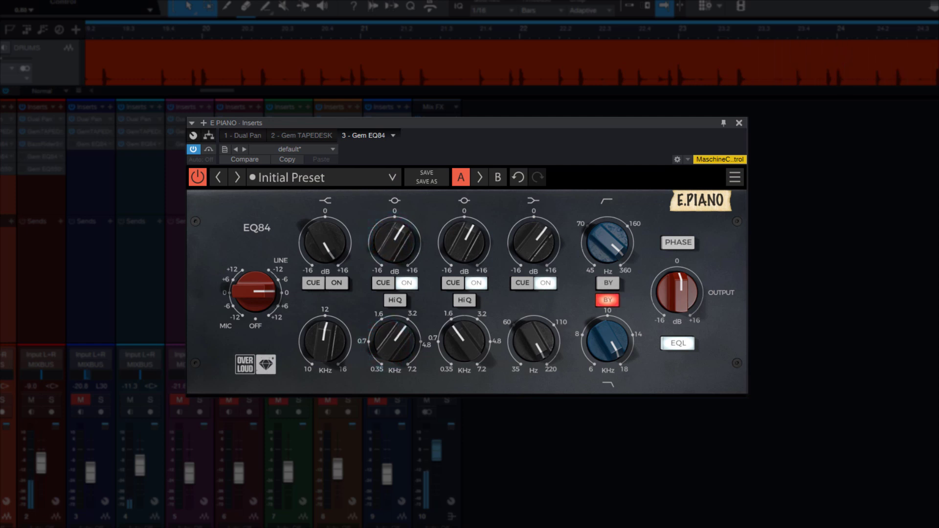
- Raise the E PIANO EQ84's line gain slightly with a lower output to compensate, and compare the EQ bypassed and active
drag(263, 296, 263, 290)
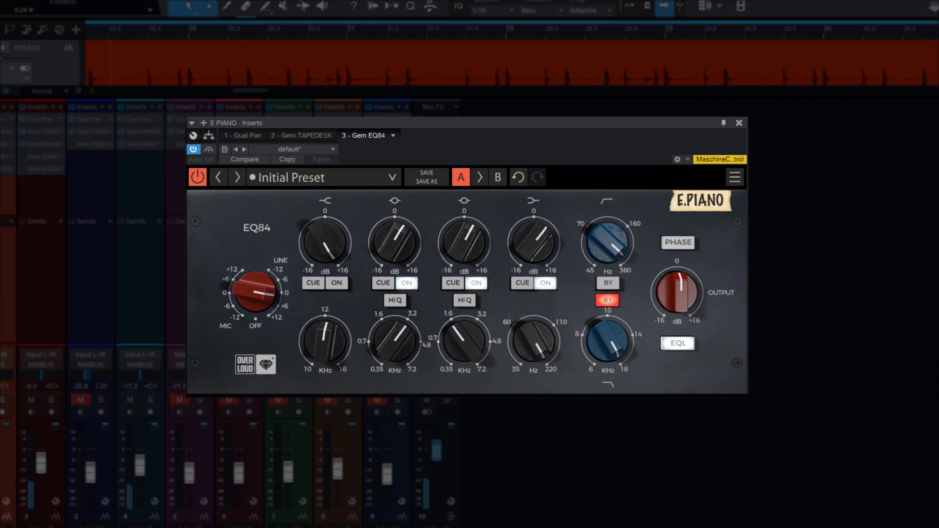
drag(672, 303, 672, 309)
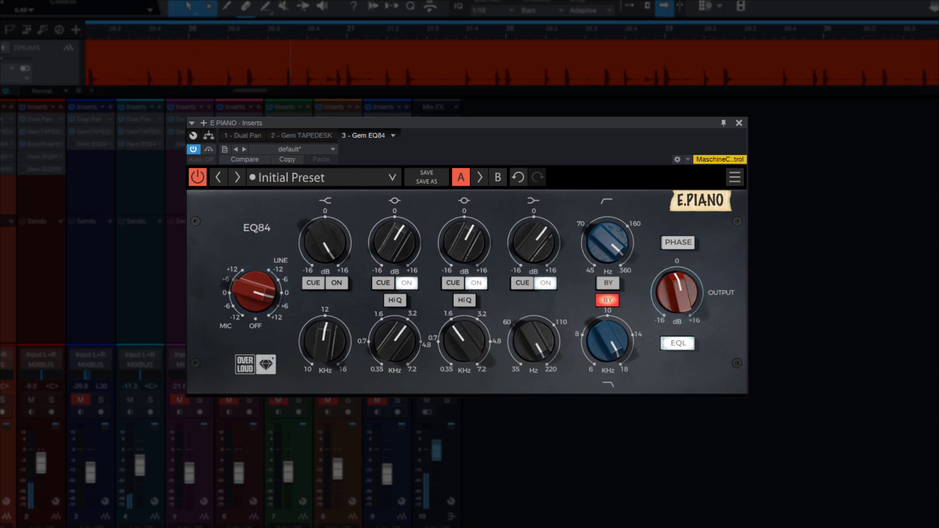
click(199, 181)
click(198, 180)
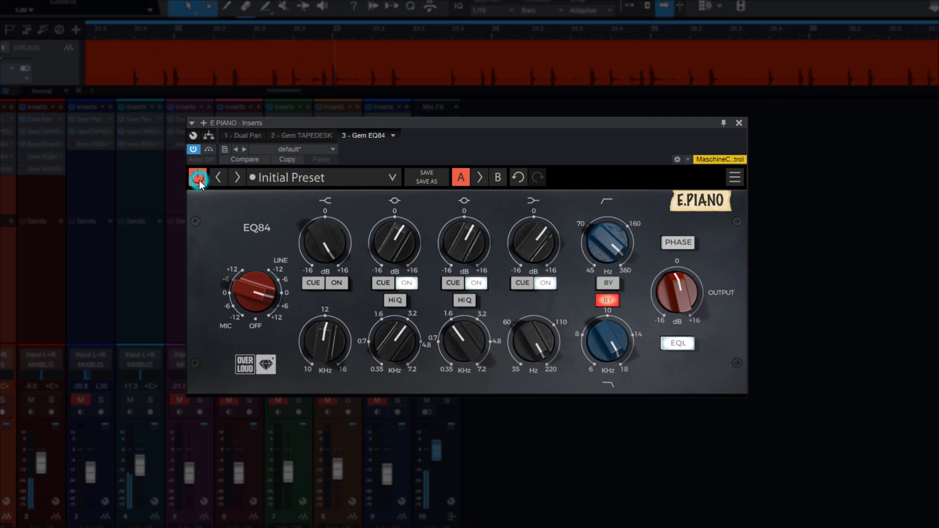
click(199, 180)
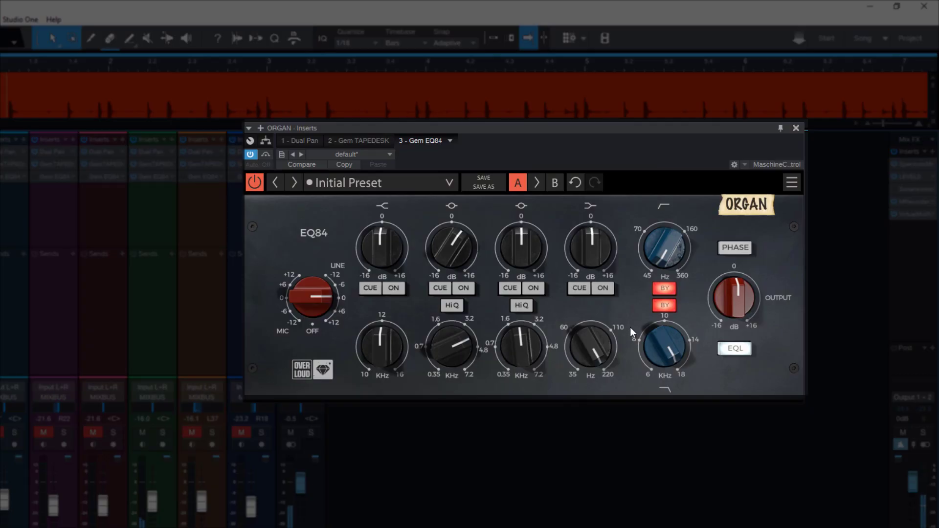
- Engage the ORGAN EQ84's high-pass filter close to 360 Hz and add a low-shelf boost just below 220 Hz
click(663, 290)
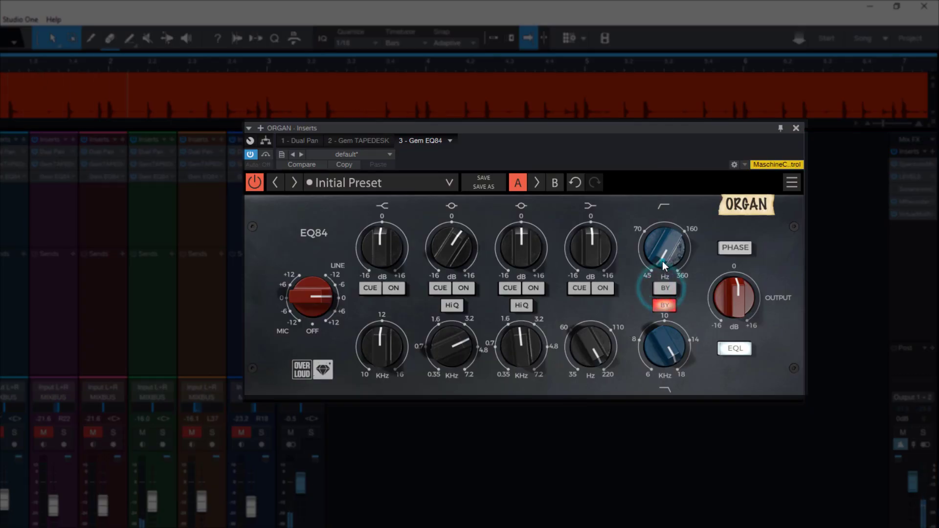
mouse_move(664, 248)
mouse_down()
mouse_move(664, 228)
mouse_move(664, 240)
mouse_up()
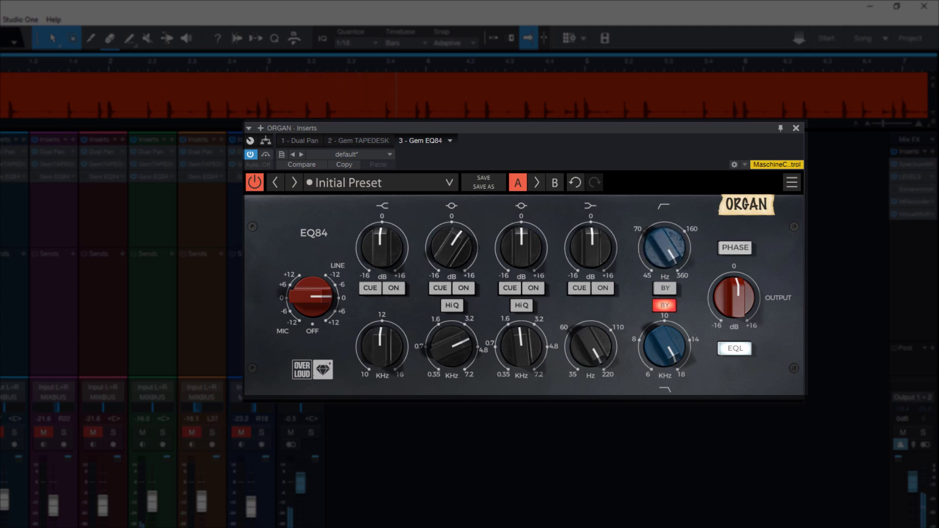
click(602, 289)
drag(591, 247, 591, 227)
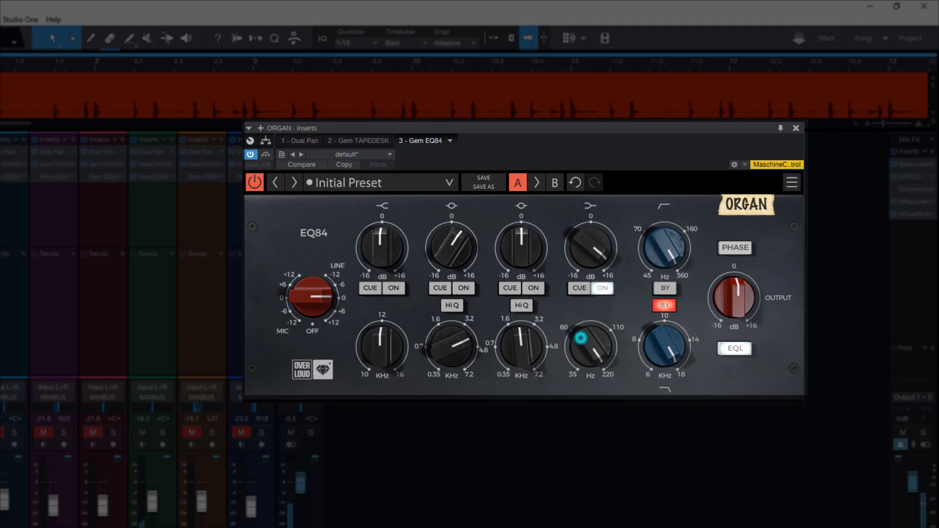
drag(581, 244, 583, 250)
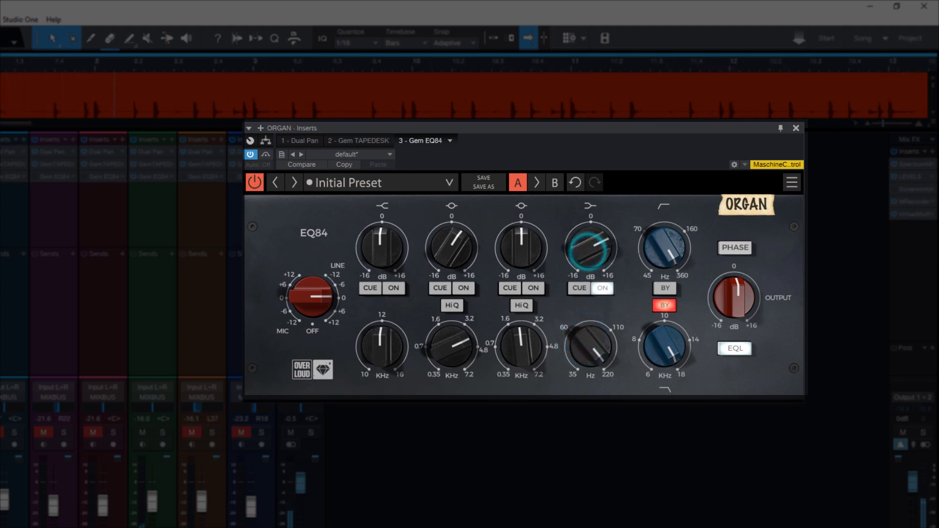
- Enable the ORGAN EQ84's low-mid band and set a slight cut between 1.6 and 3.2 kHz
click(537, 288)
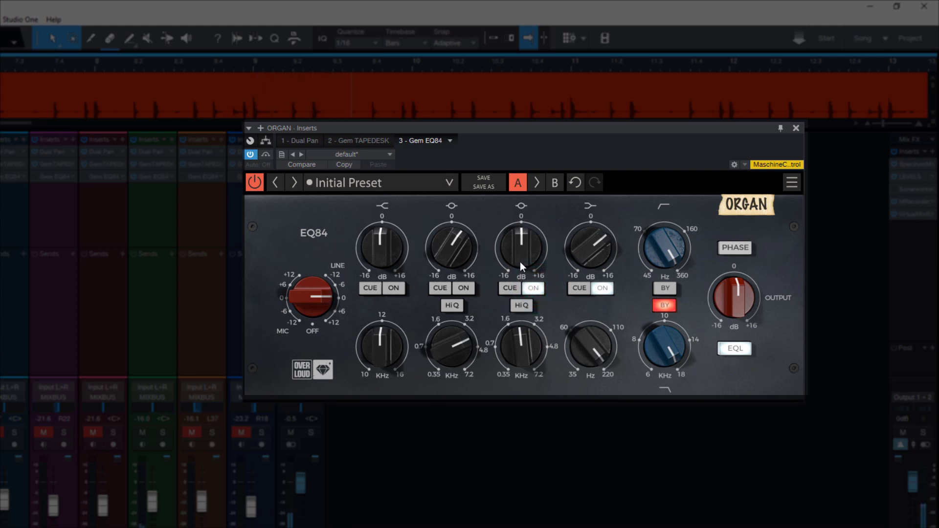
drag(520, 262, 518, 257)
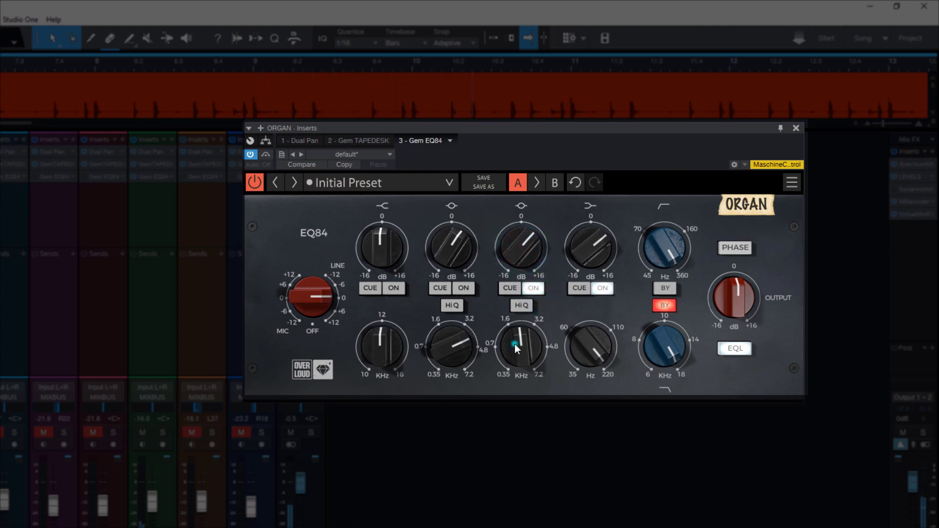
drag(515, 344, 515, 347)
drag(523, 244, 517, 259)
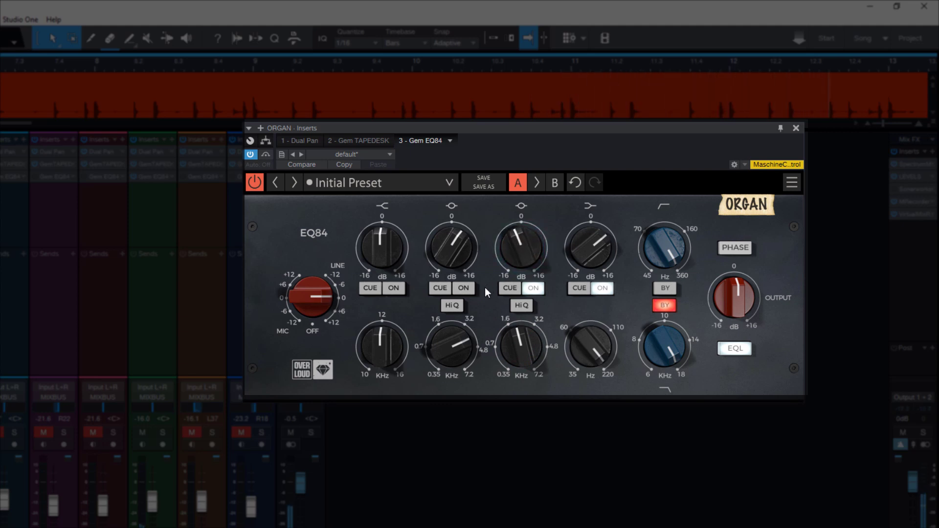
- Enable the ORGAN EQ84's high-mid band and set a moderate boost just below 4.8 kHz
click(463, 288)
drag(451, 247, 451, 239)
mouse_move(457, 345)
mouse_down()
mouse_move(456, 330)
mouse_move(457, 342)
mouse_up()
drag(451, 249, 451, 261)
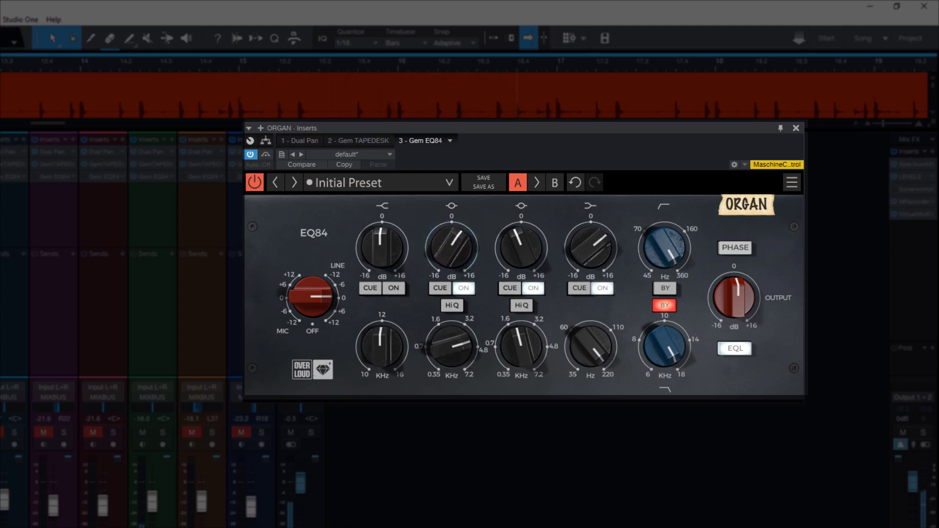
- Enable the ORGAN EQ84's high shelf and set a slight boost with the frequency near the 10 kHz end
click(395, 289)
drag(382, 247, 382, 236)
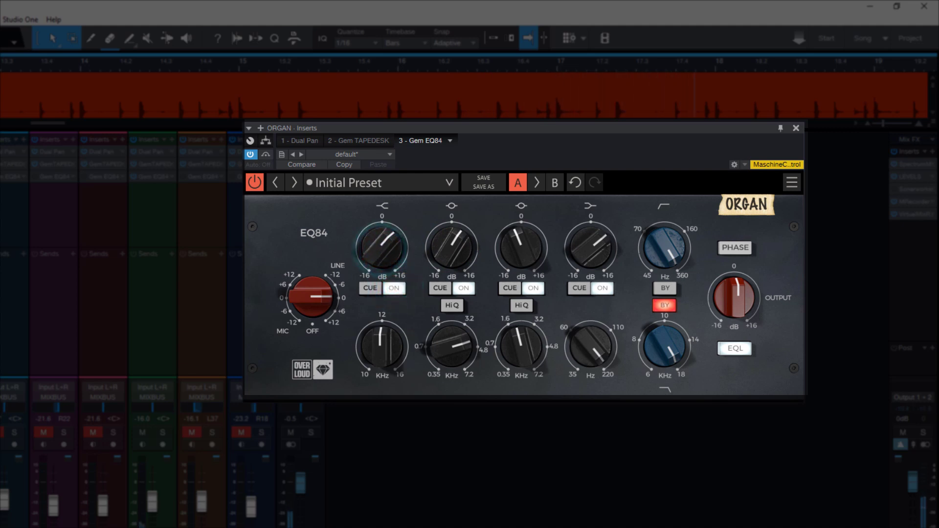
drag(383, 325, 383, 358)
drag(389, 250, 389, 254)
- Raise the ORGAN EQ84's line gain with a lower output to compensate, and compare the EQ bypassed and active
click(312, 296)
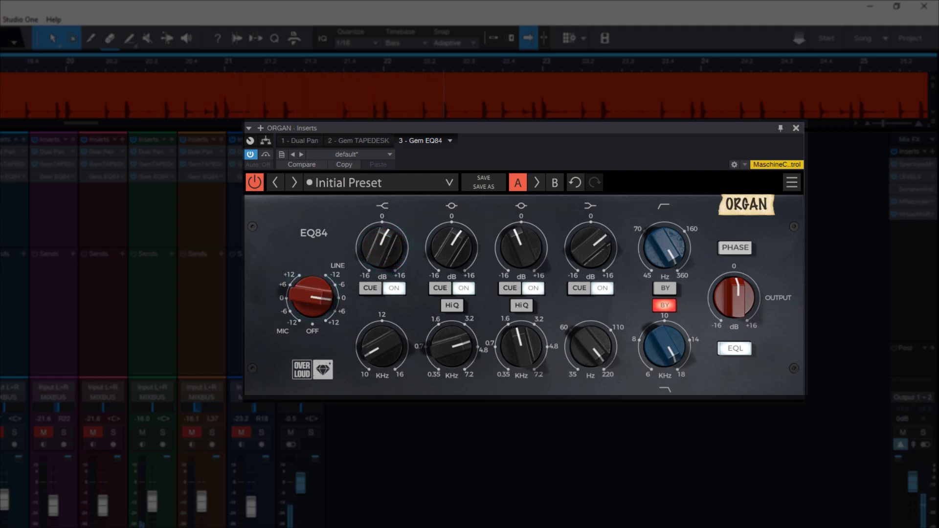
drag(312, 295, 312, 294)
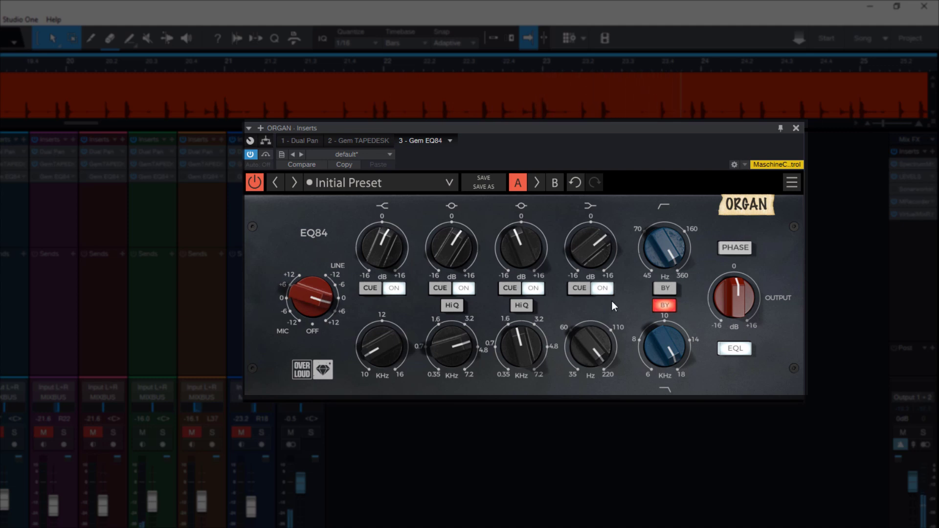
drag(743, 292, 742, 296)
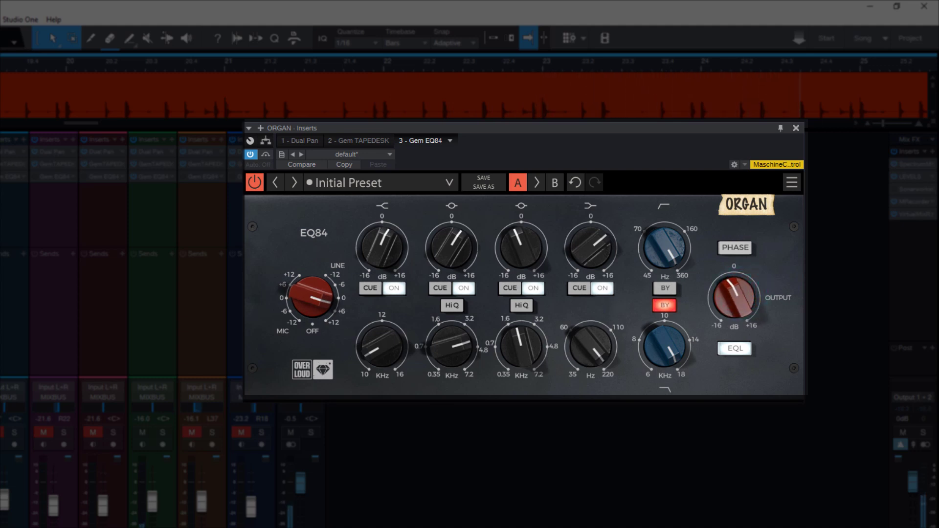
click(258, 182)
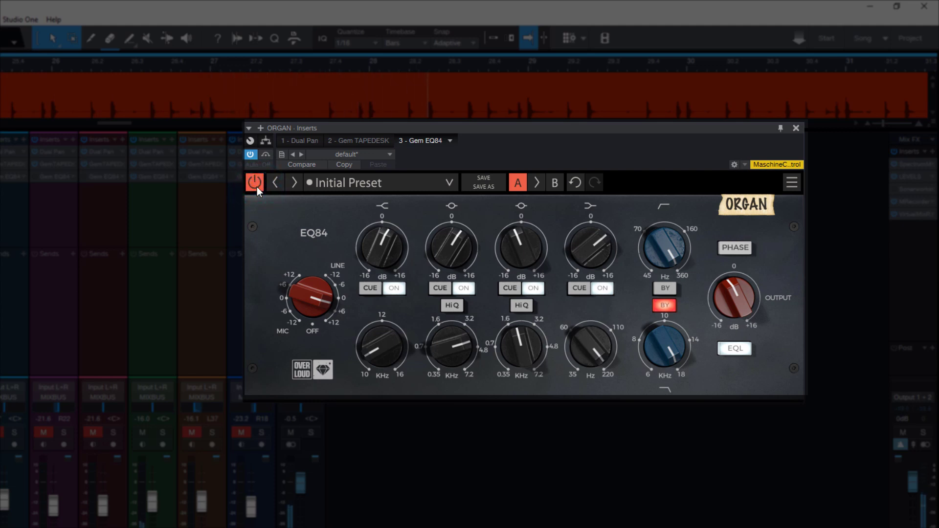
click(257, 186)
click(256, 184)
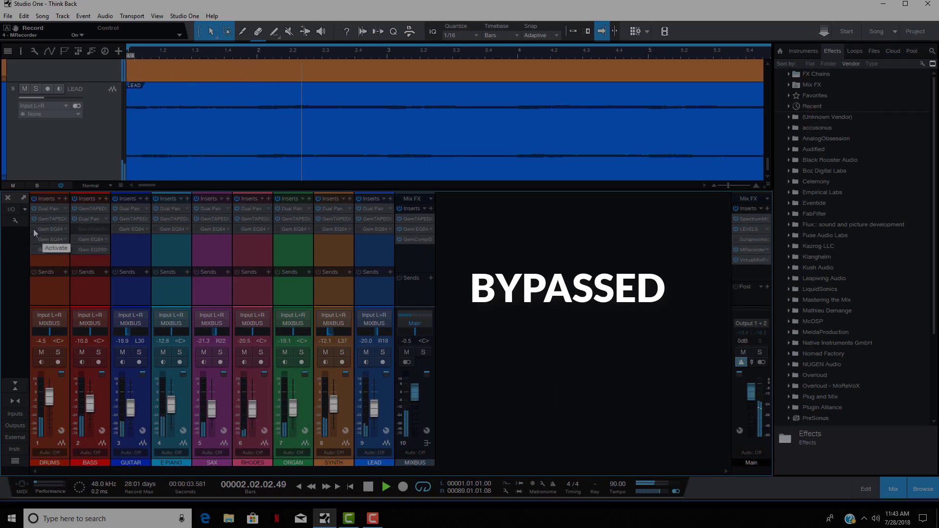
- Compare the full mix with the linked EQ84 and EQ550 inserts alternately active and bypassed, ending with them active
click(33, 229)
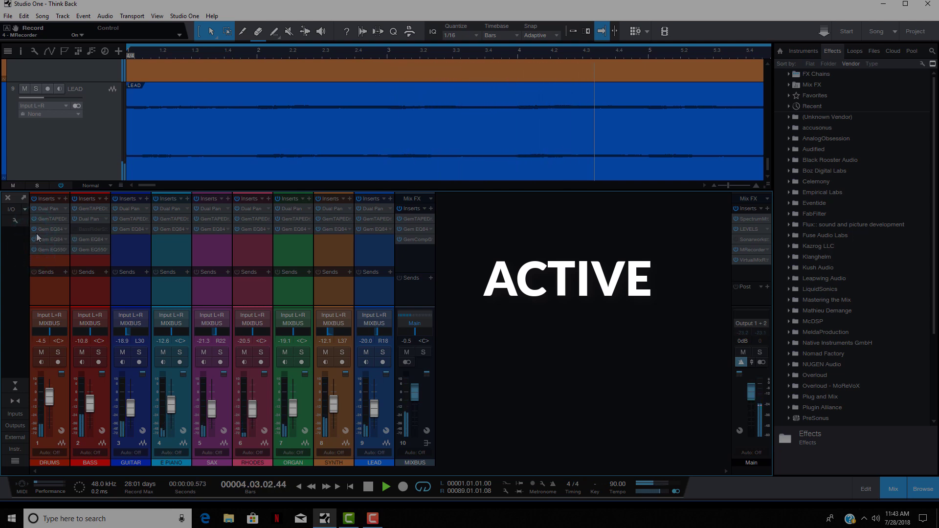
click(33, 229)
click(34, 240)
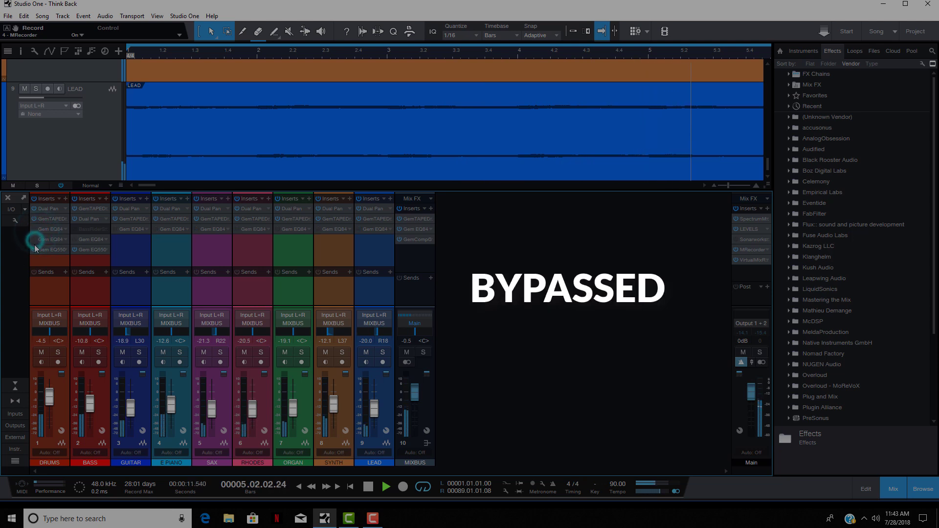
click(35, 250)
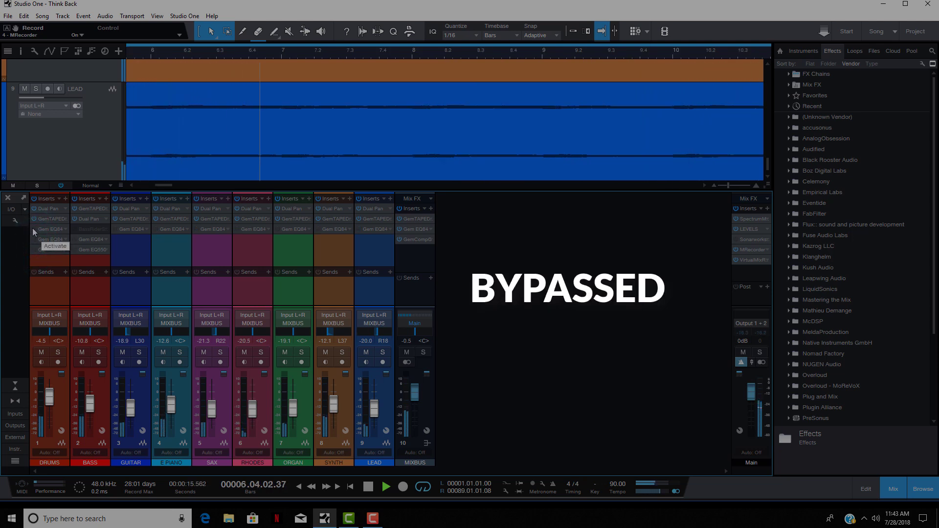
click(32, 228)
click(32, 239)
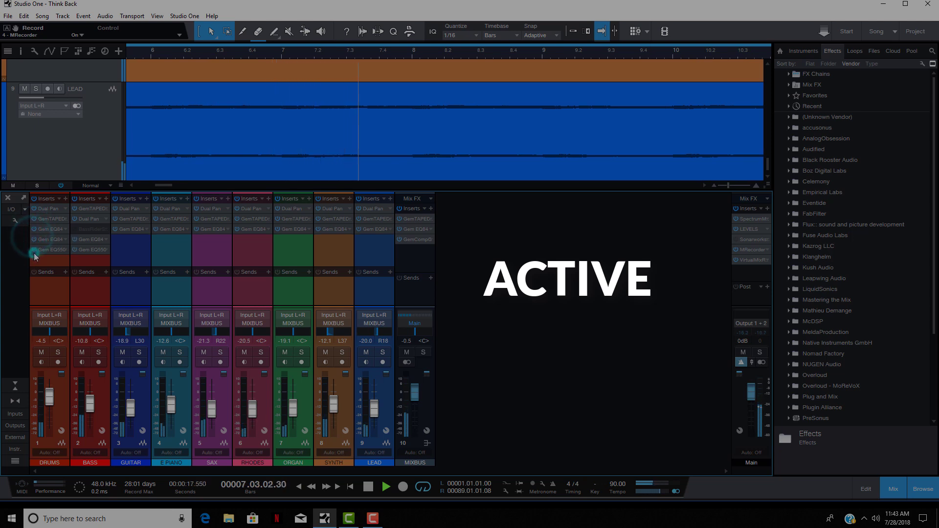
click(34, 250)
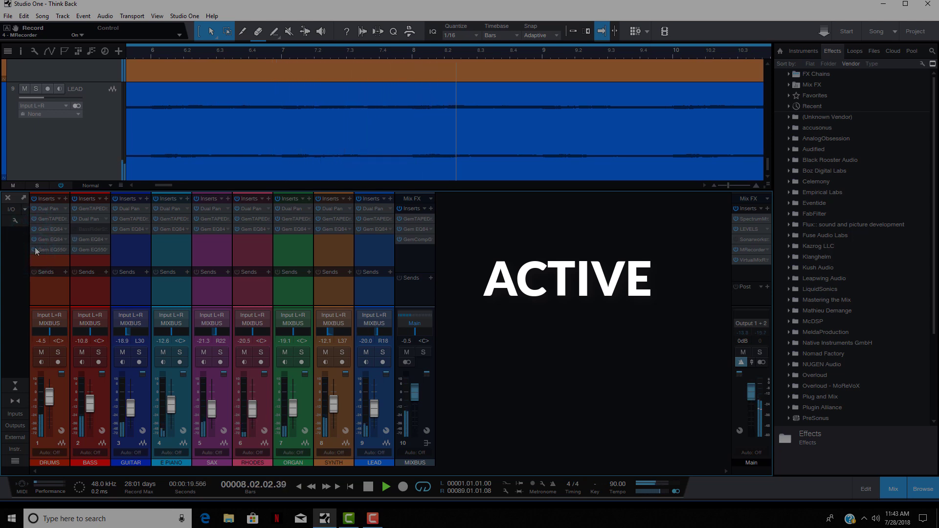
click(34, 229)
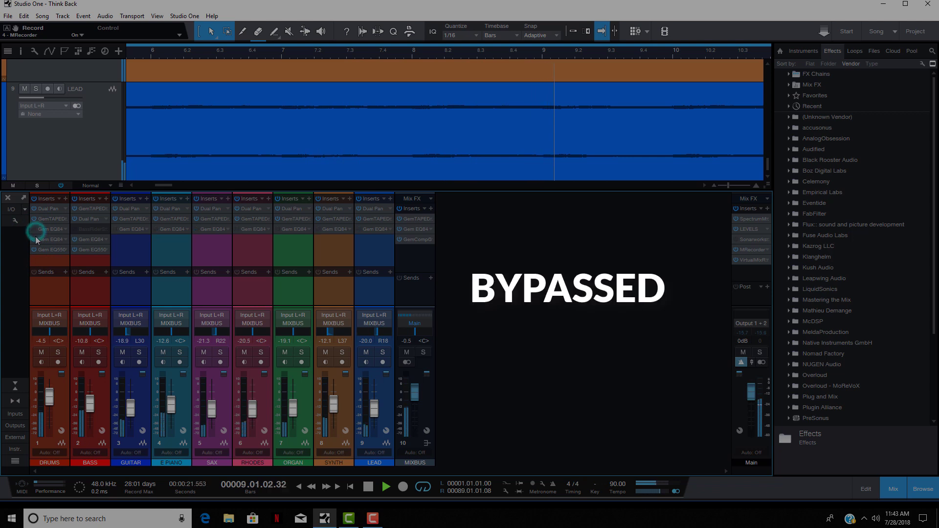
click(34, 239)
click(34, 250)
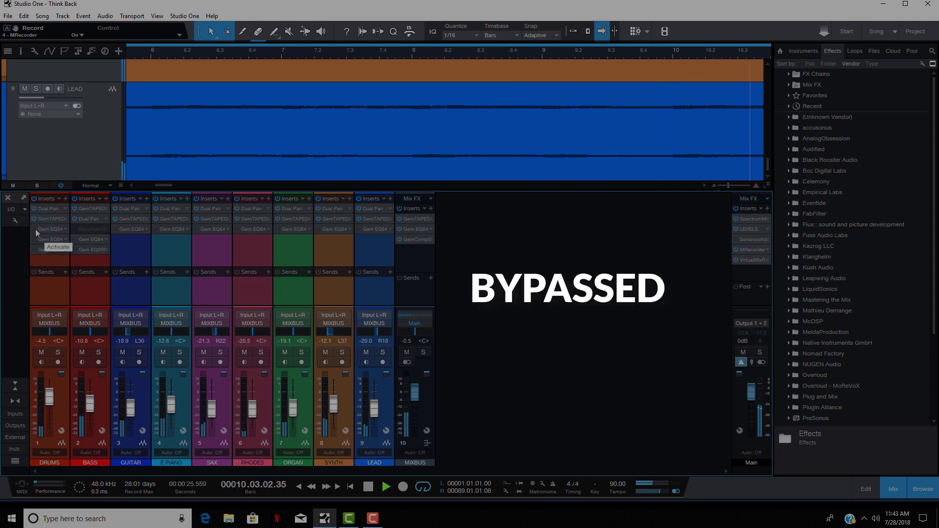
click(34, 229)
click(34, 239)
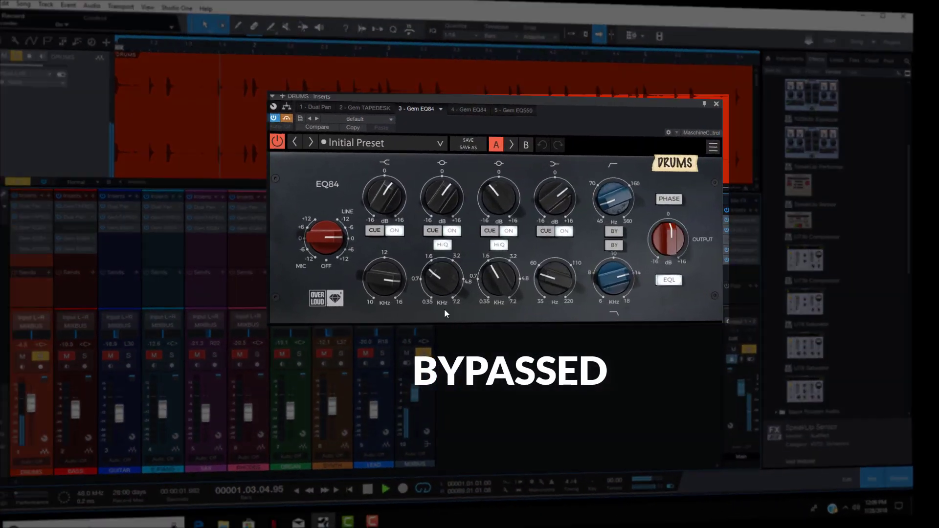
- Compare the soloed drums with the first DRUMS EQ84 bypassed and active, then stop playback
click(292, 119)
click(291, 121)
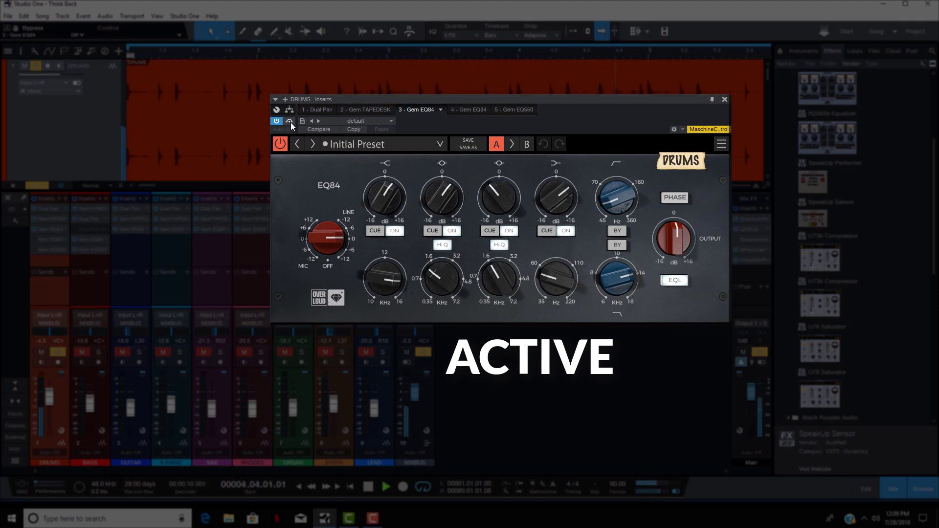
click(291, 122)
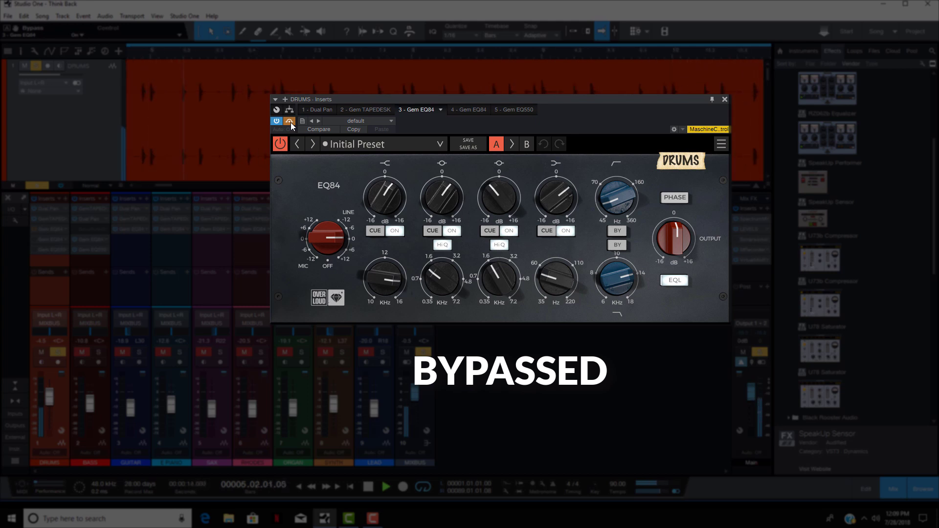
click(290, 122)
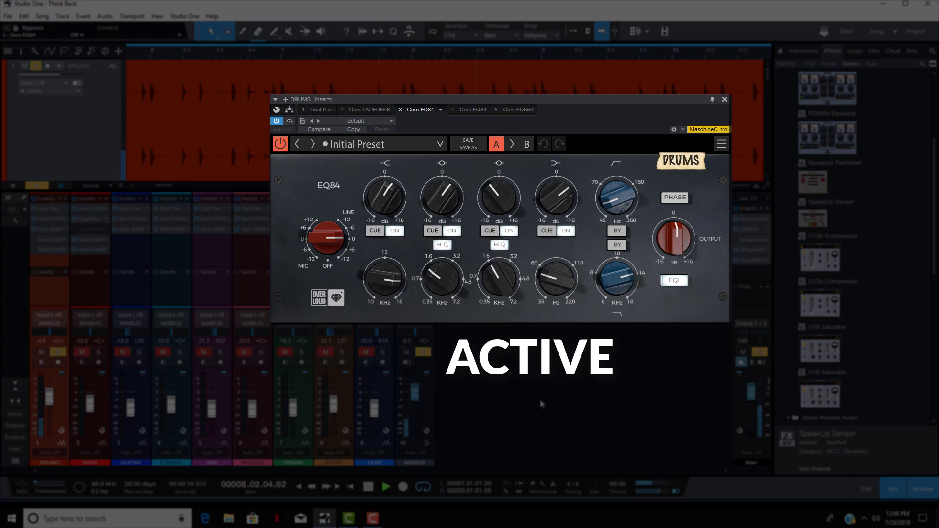
key(space)
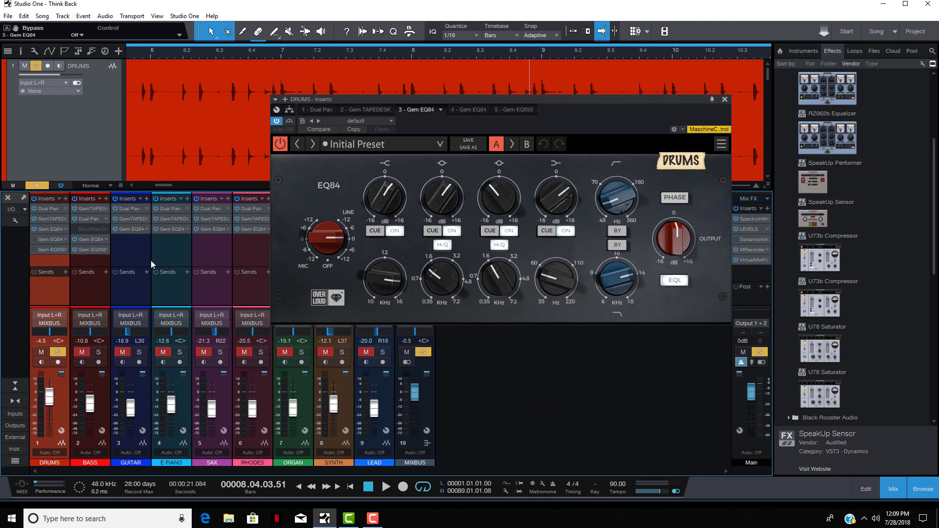
- Open and activate the second EQ84 on the DRUMS track, and compare the soloed drums with it bypassed and active
click(48, 238)
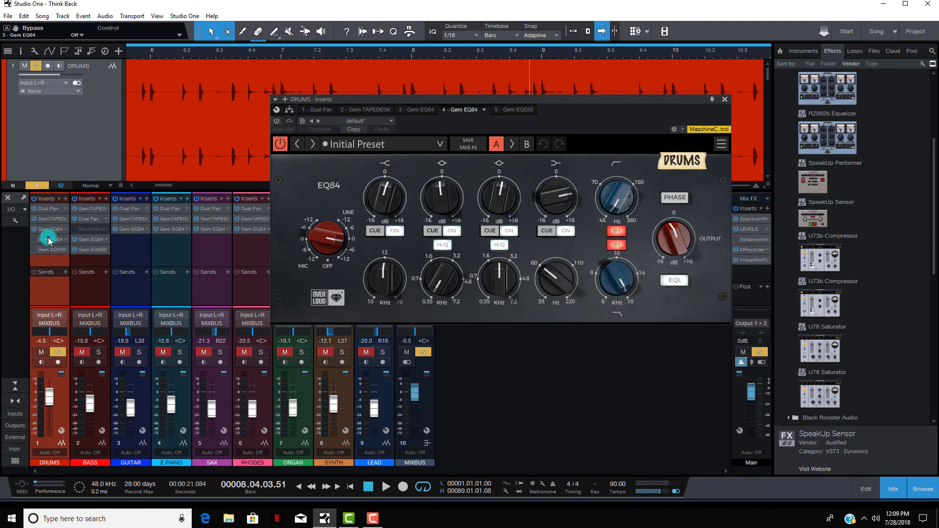
click(35, 241)
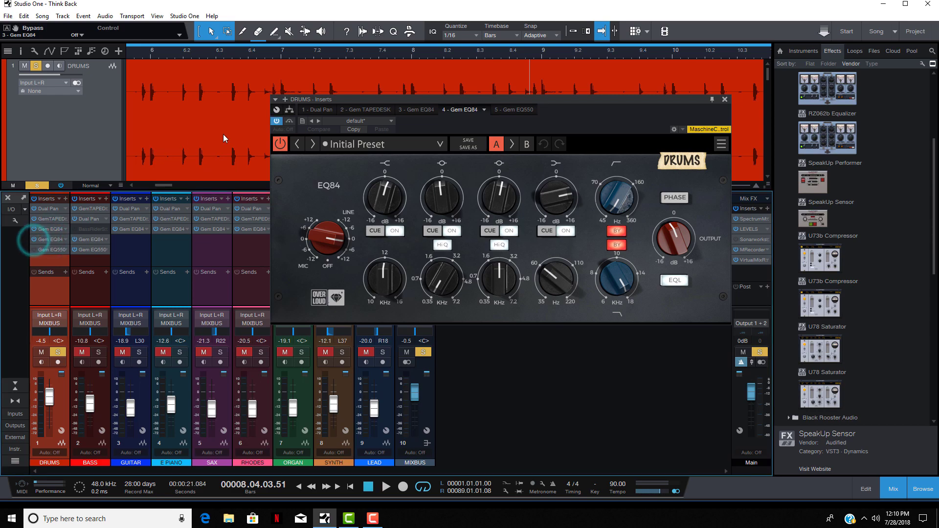
click(287, 122)
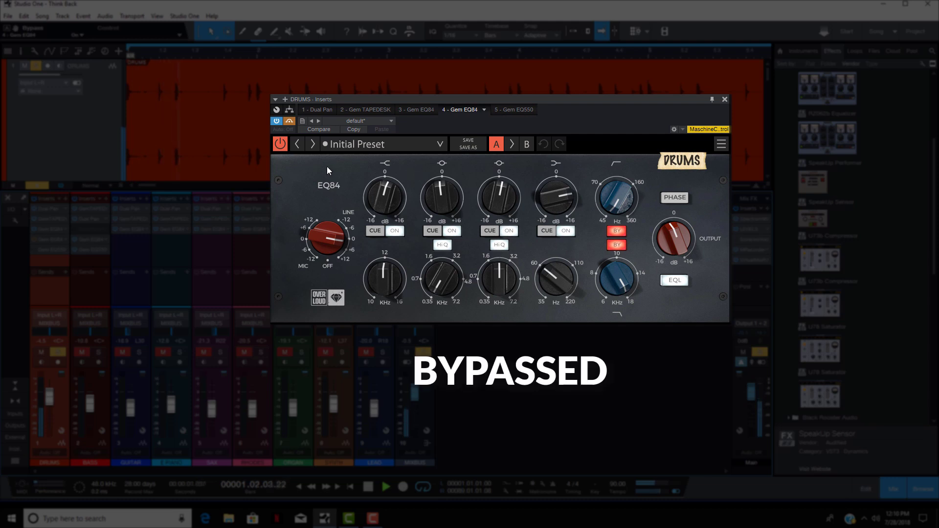
click(289, 122)
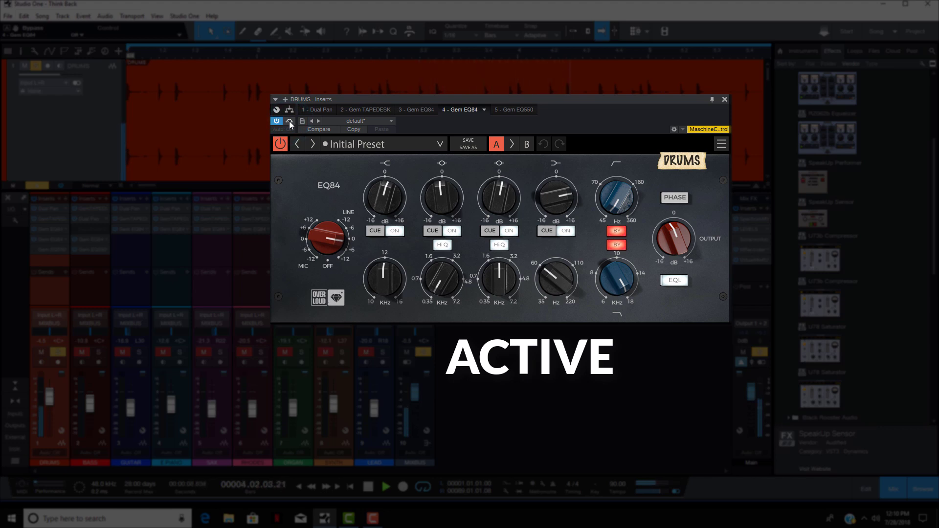
click(289, 121)
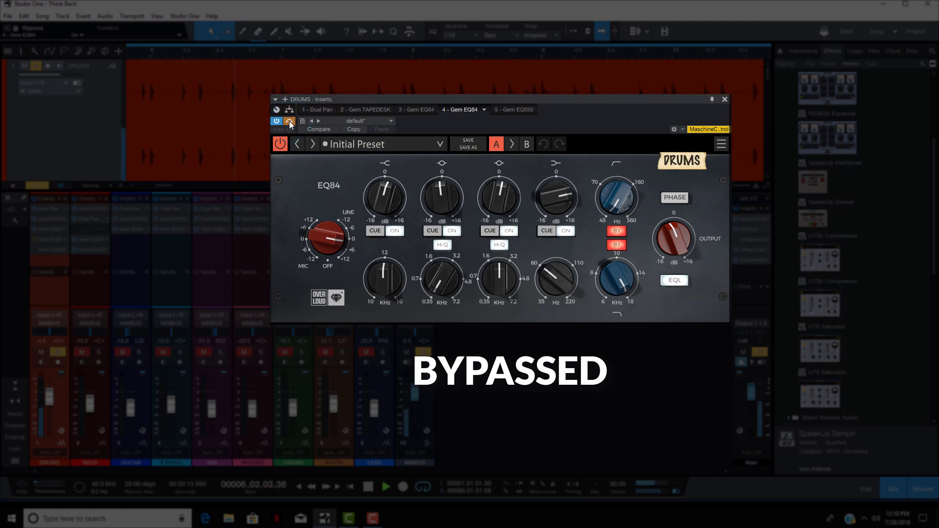
click(289, 121)
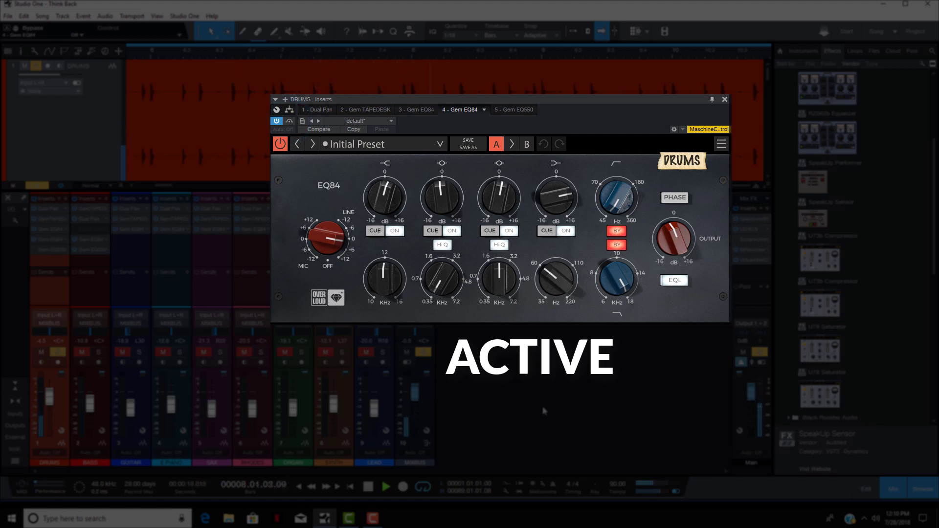
click(553, 394)
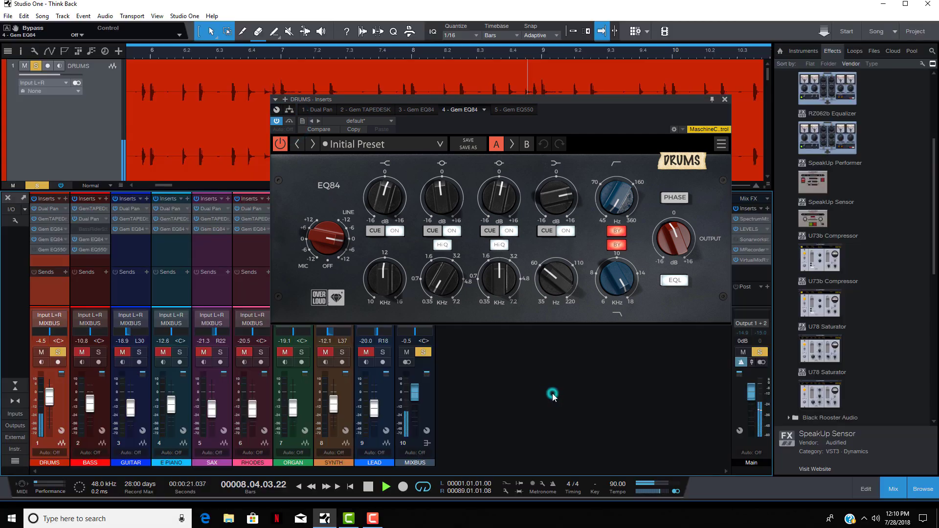
key(space)
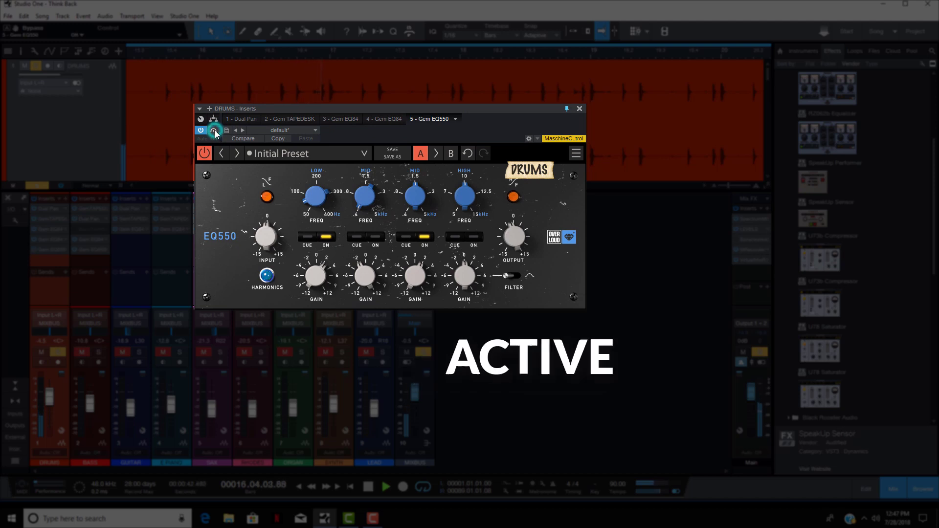
- Compare the soloed drums with the DRUMS EQ550 bypassed and active
click(214, 130)
click(214, 130)
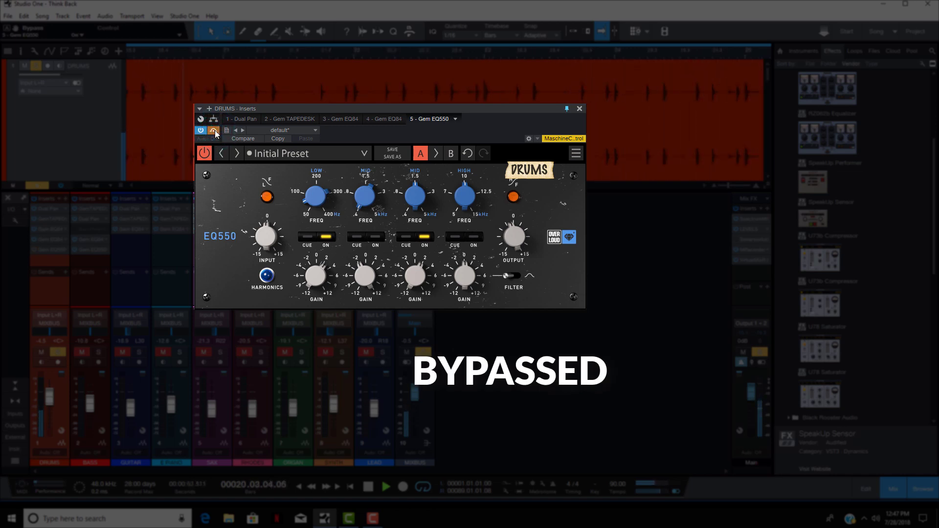
click(215, 131)
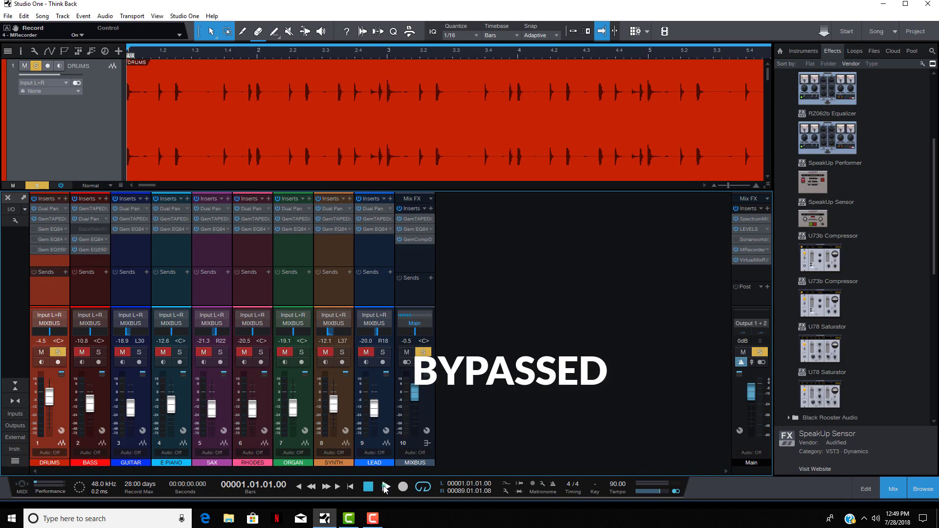
- Play the soloed drums from the start and activate both EQ84s and the EQ550 on the DRUMS track
key(space)
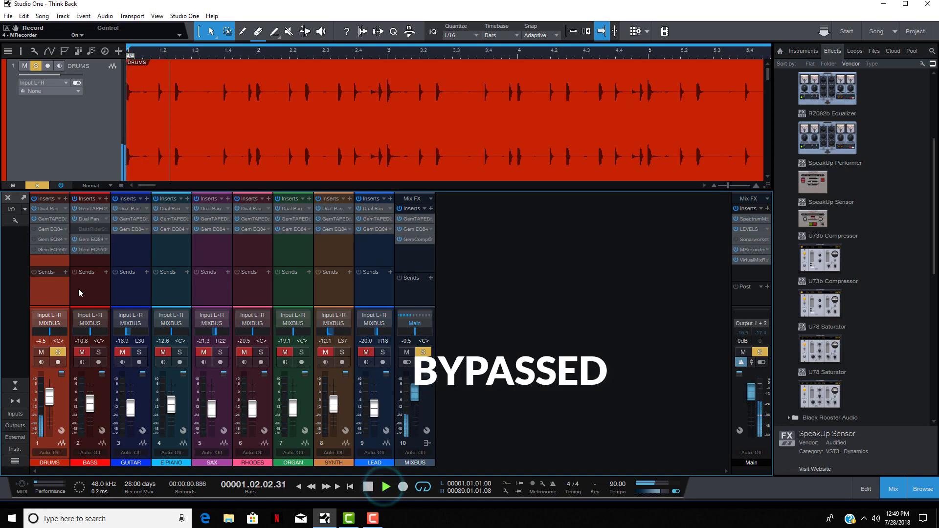
click(34, 229)
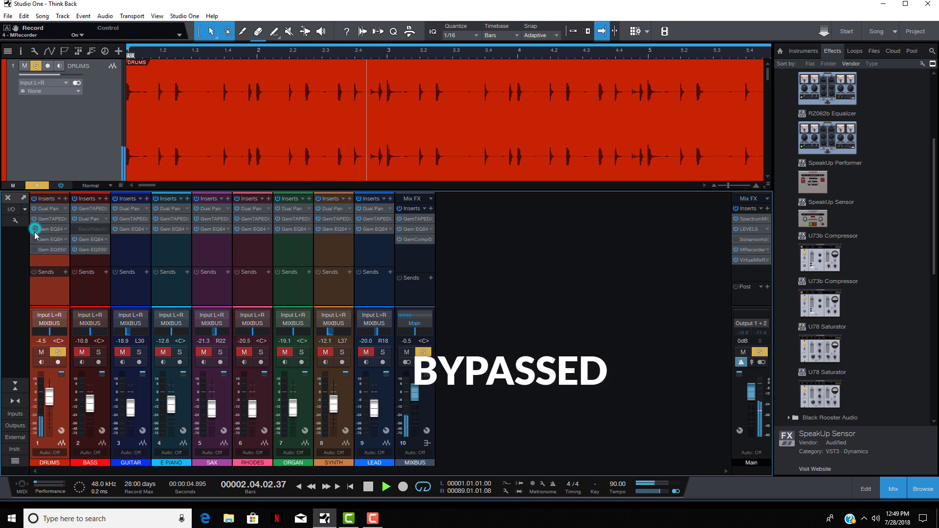
click(33, 239)
click(33, 251)
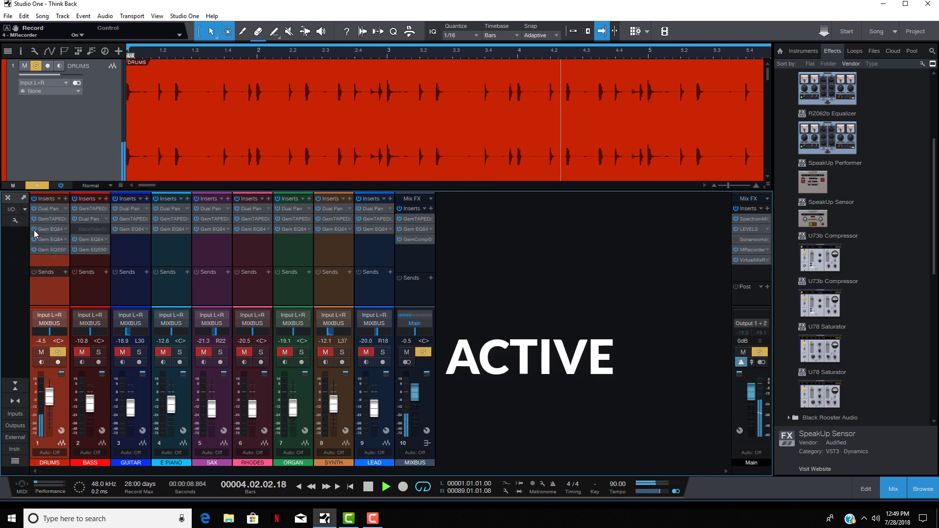
- Compare the soloed drums with both EQ84s and the EQ550 bypassed and active, leaving all three active
click(34, 229)
click(34, 239)
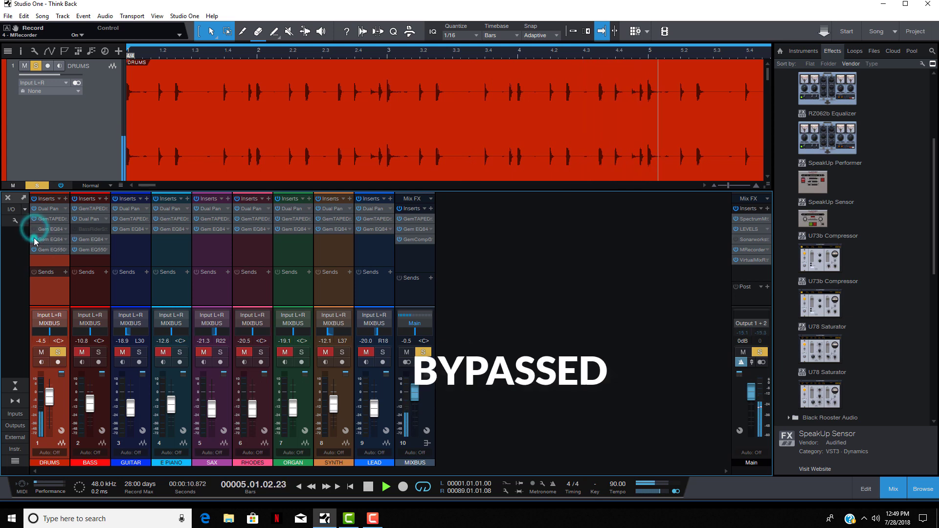
click(34, 250)
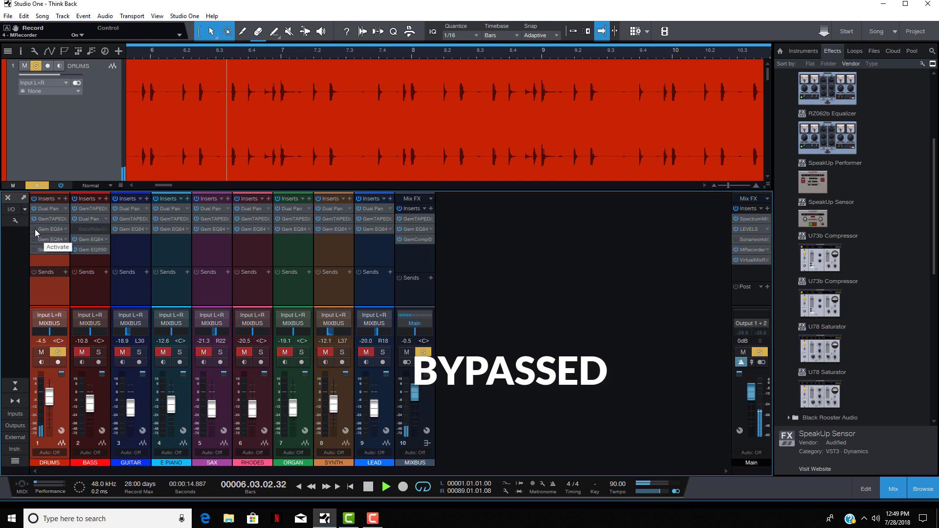
click(34, 229)
click(34, 239)
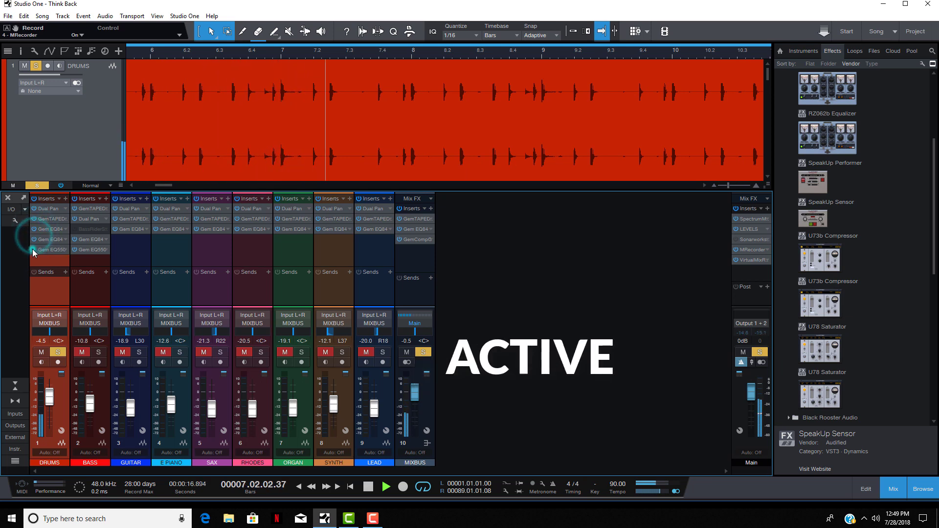
click(32, 250)
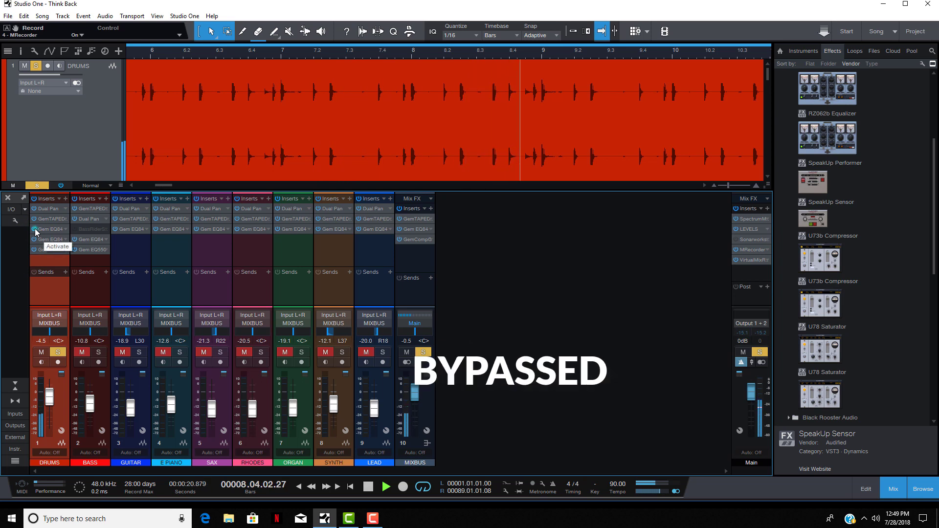
click(34, 229)
click(34, 239)
click(33, 249)
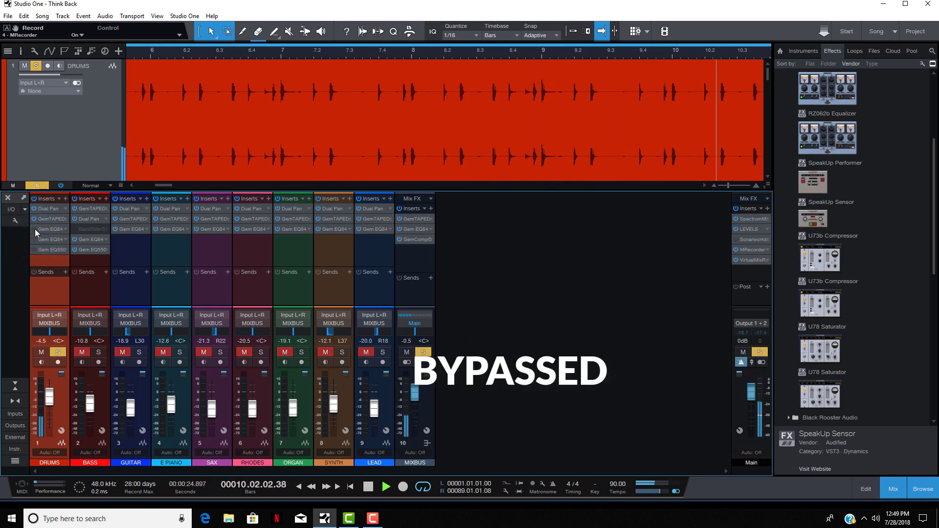
click(35, 229)
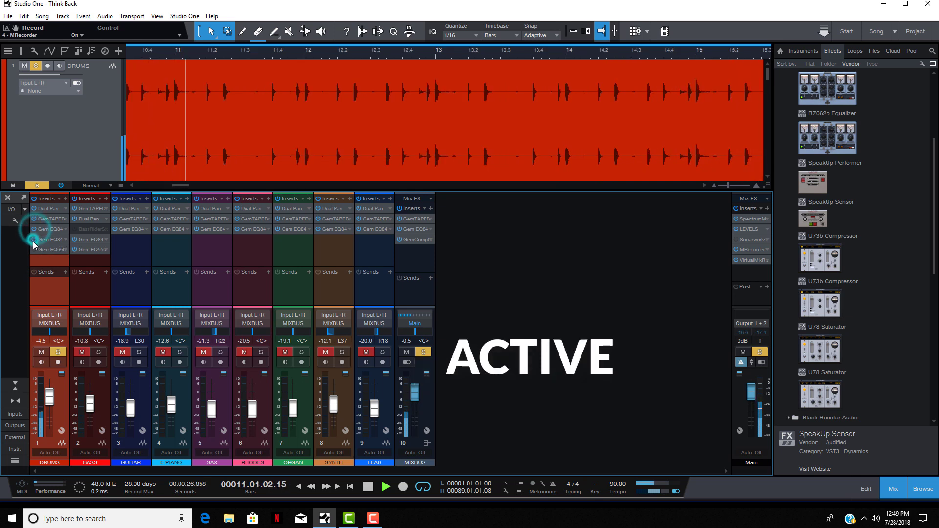
click(34, 239)
click(32, 248)
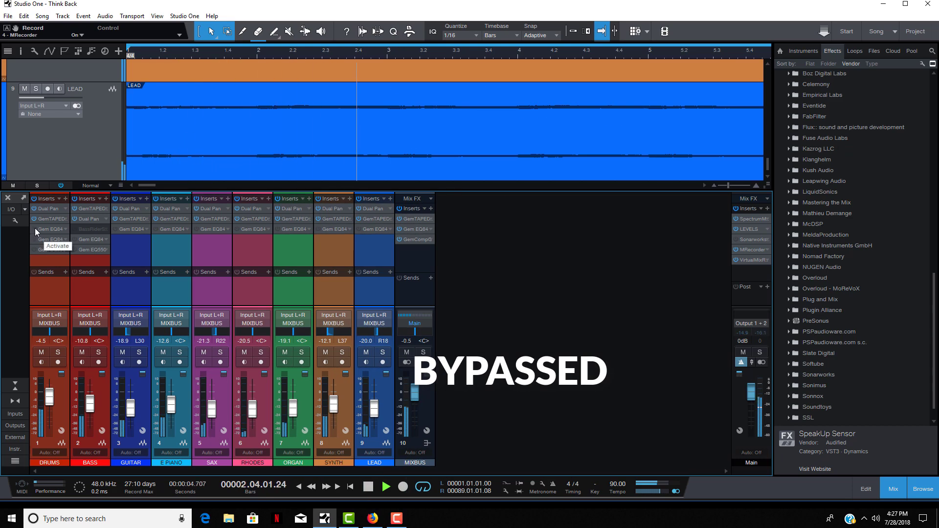
- Activate the EQ84 and EQ550 inserts across all tracks while the full mix plays
click(35, 229)
click(35, 240)
click(34, 249)
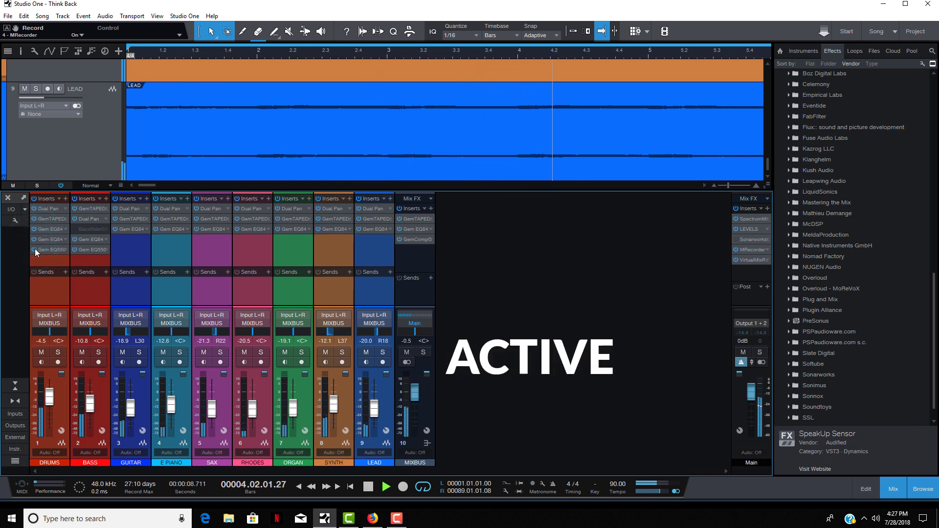
- Bypass all the tracks' EQ84 and EQ550 inserts and reactivate them to compare the full mix
click(34, 228)
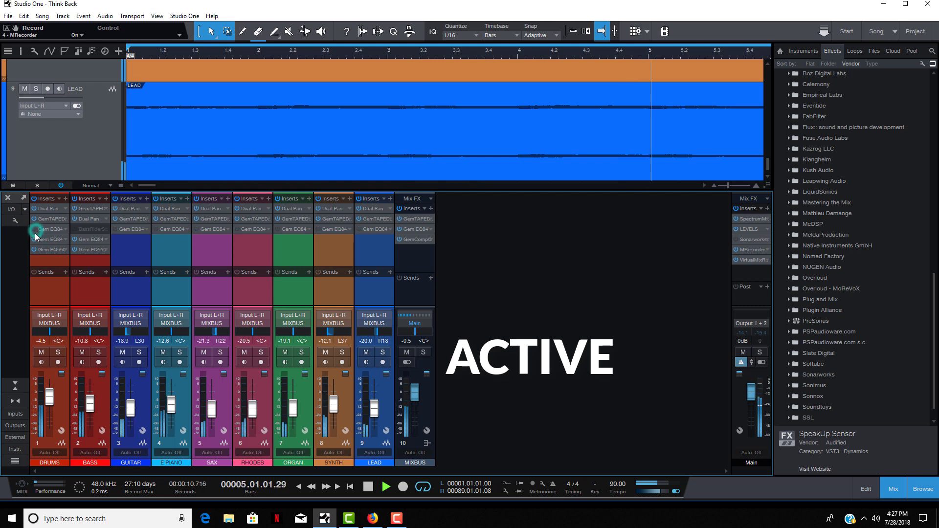
click(34, 239)
click(34, 249)
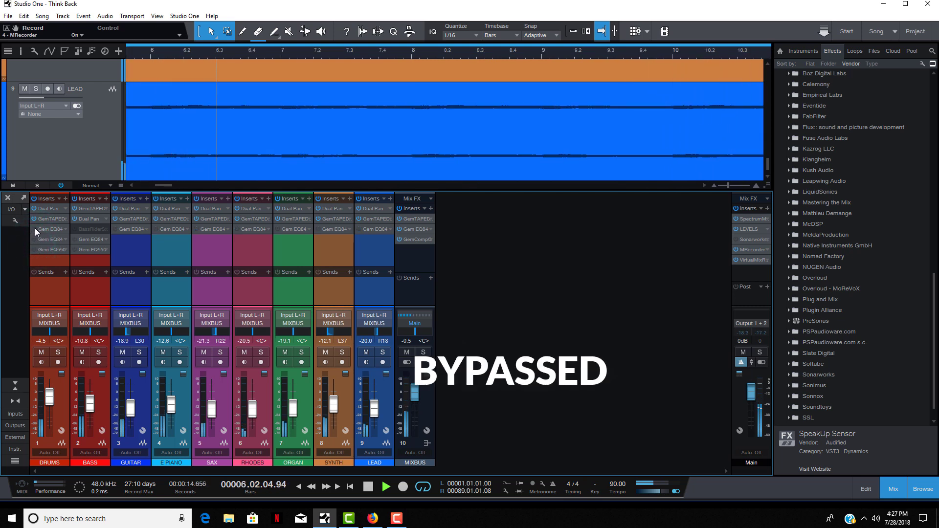
click(35, 228)
click(34, 239)
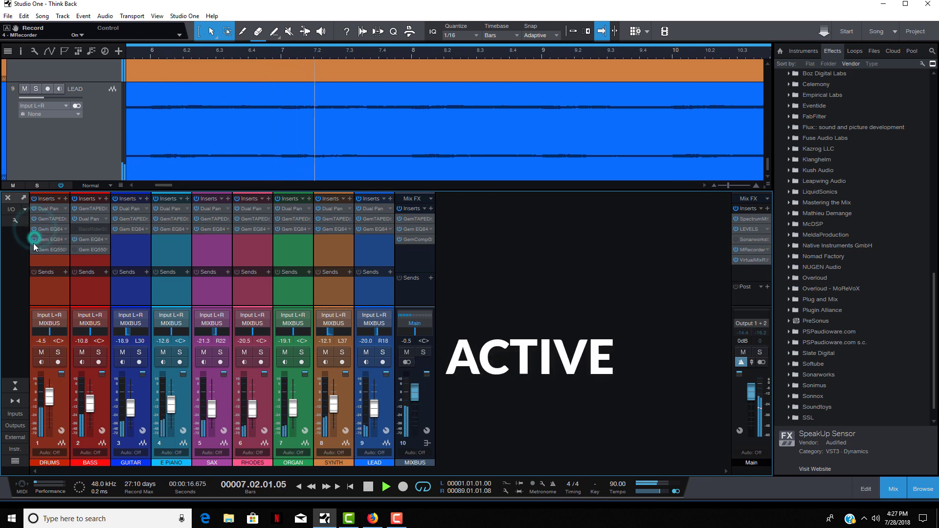
click(34, 249)
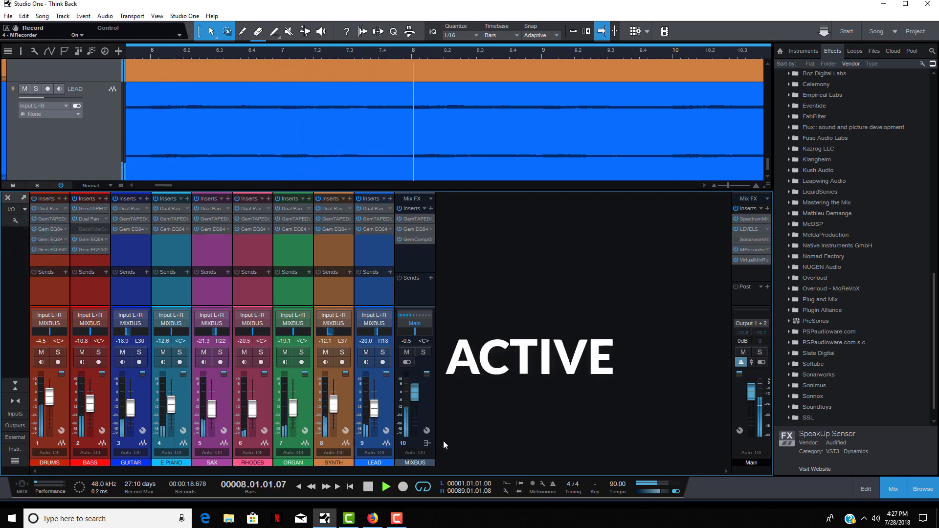